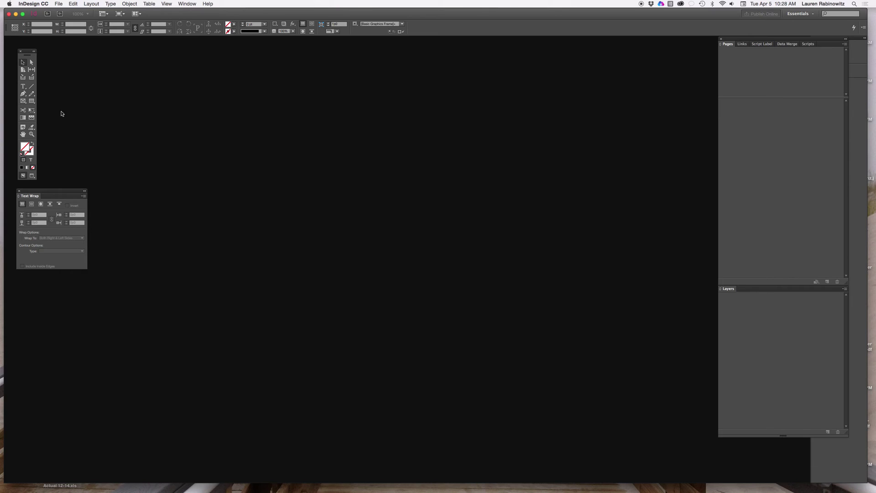
Start a new Letter document with 15 facing pages in landscape orientation
left_click(59, 5)
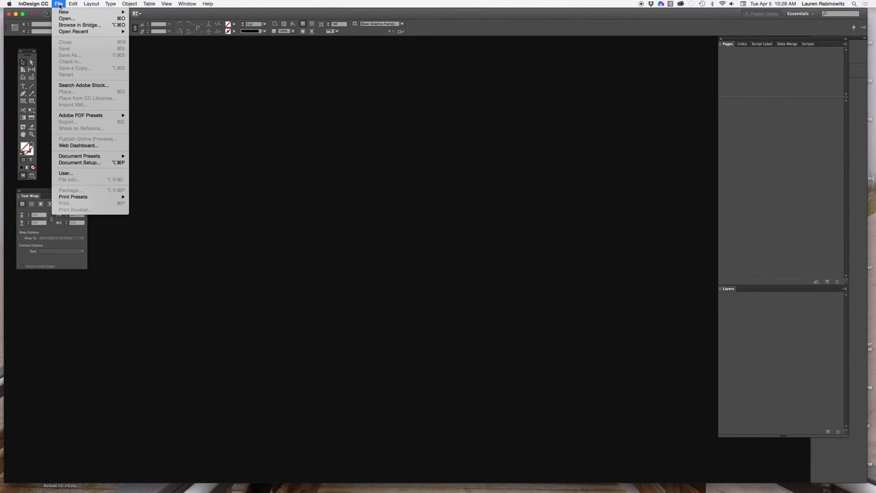
mouse_move(63, 12)
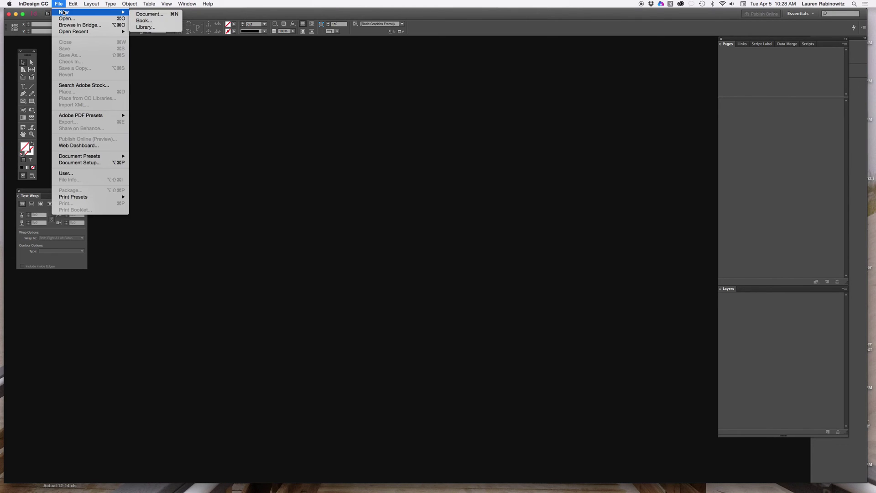
left_click(152, 15)
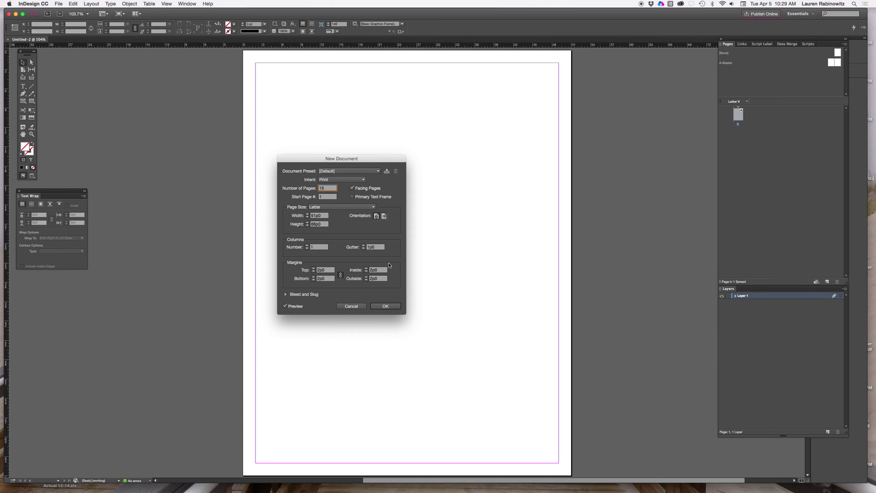
left_click(385, 216)
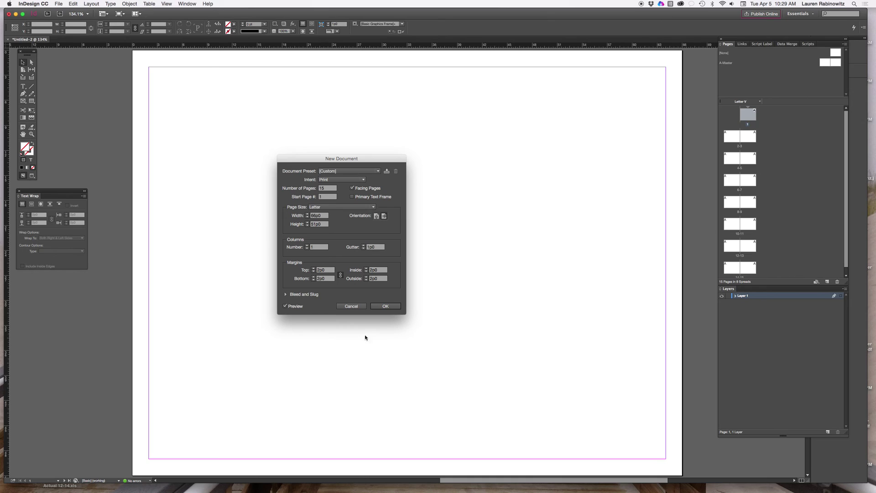
left_click(385, 306)
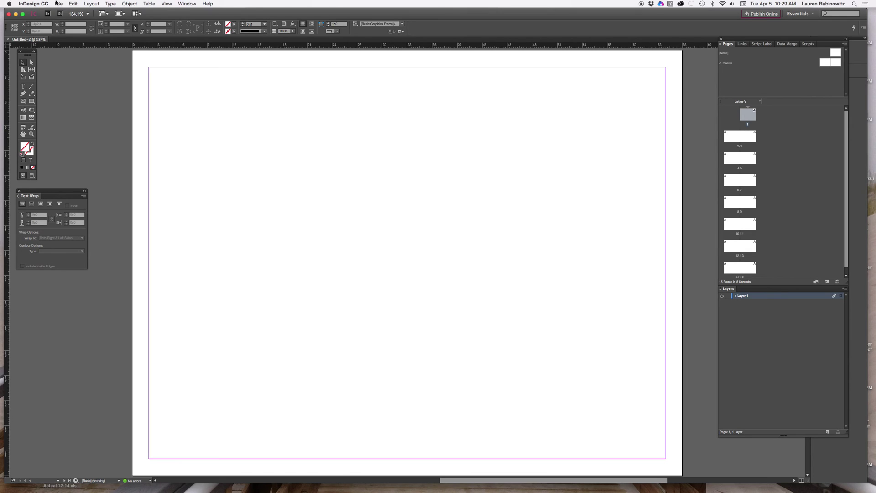
Set both horizontal and vertical ruler units to Inches in Units & Increments preferences
left_click(57, 4)
mouse_move(44, 3)
mouse_move(42, 20)
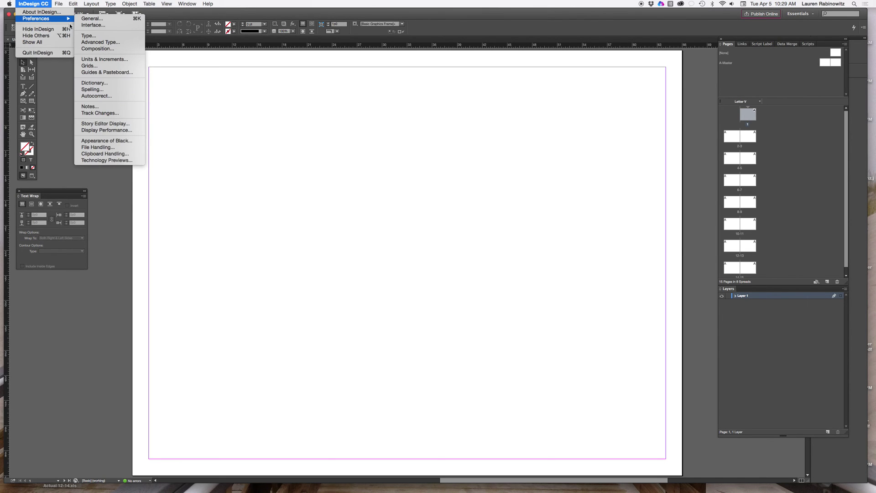
left_click(109, 60)
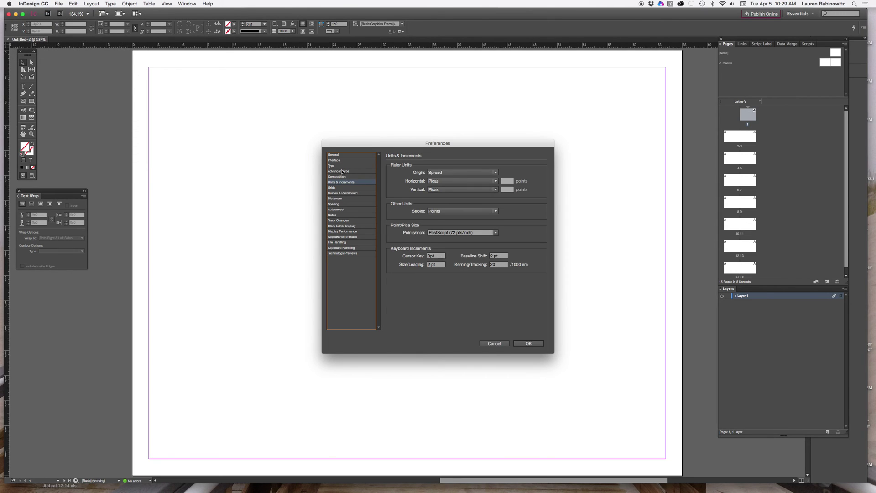
left_click(458, 182)
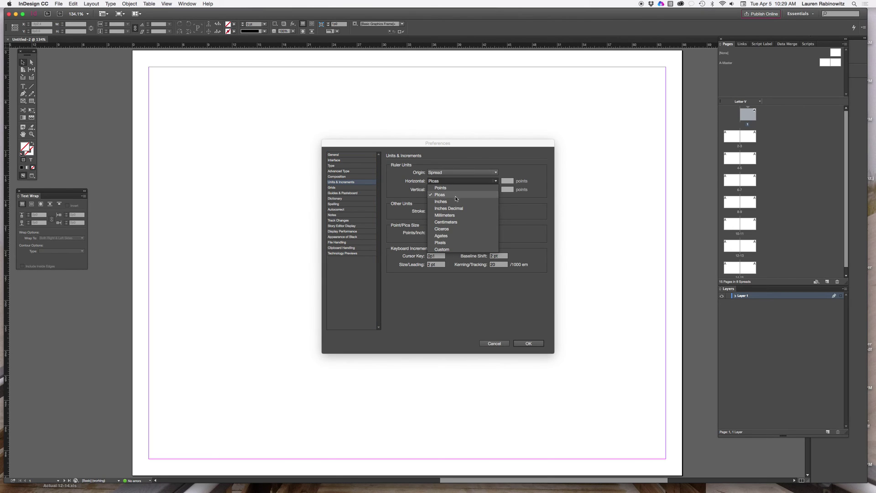
left_click(454, 201)
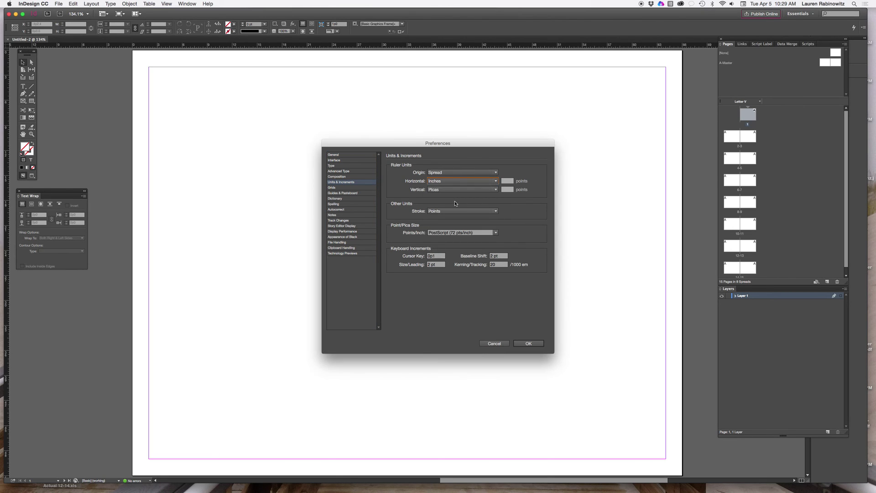
left_click(452, 190)
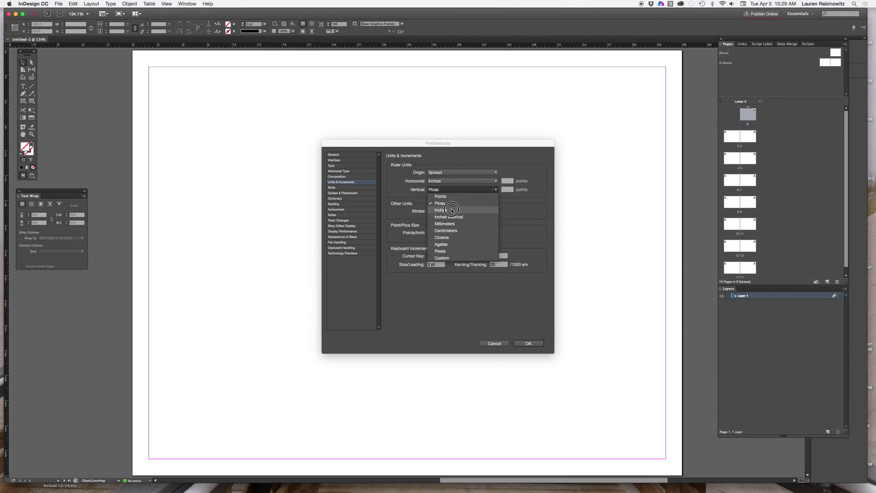
left_click(451, 210)
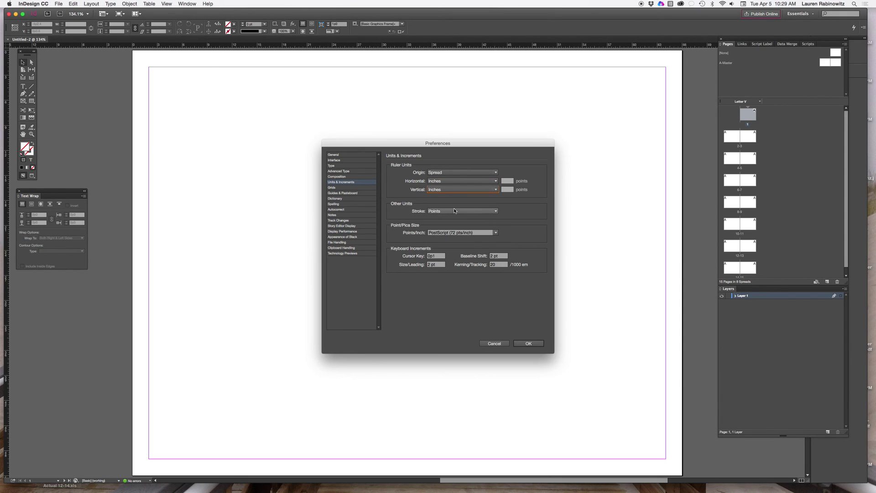
left_click(529, 343)
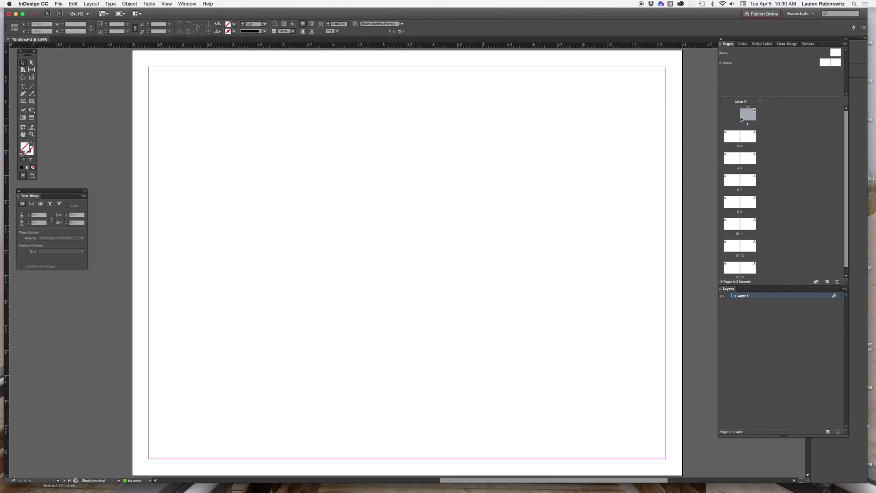
Open the A-Master spread from the Pages panel, briefly visiting page 1 and returning
double_click(827, 64)
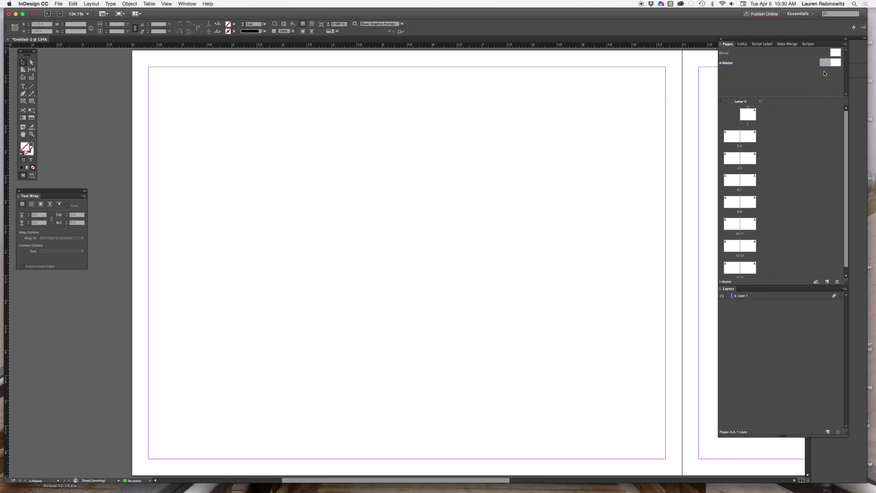
double_click(747, 117)
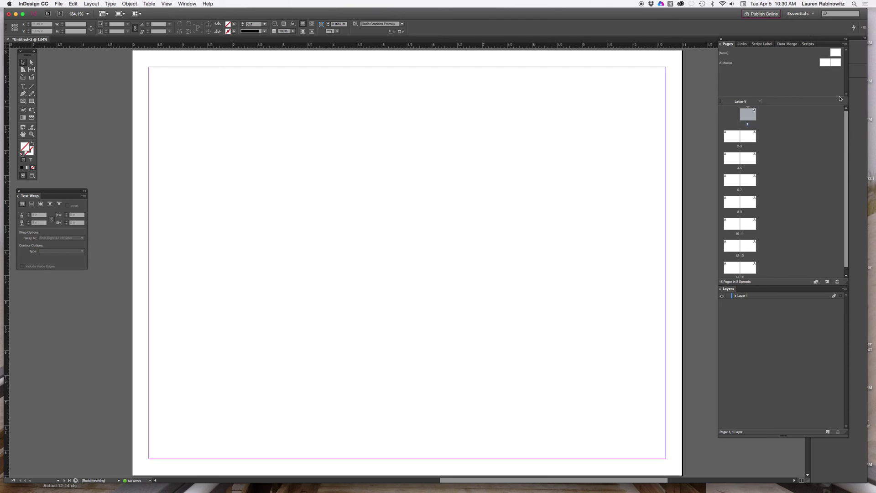
double_click(826, 66)
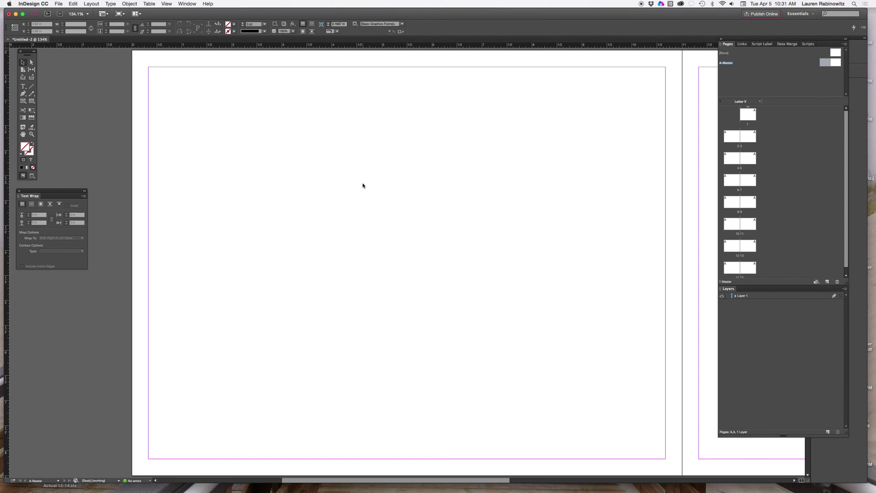
Zoom to 75% to frame the spread and rename Layer 1 to 'background graphics'
key("super+1")
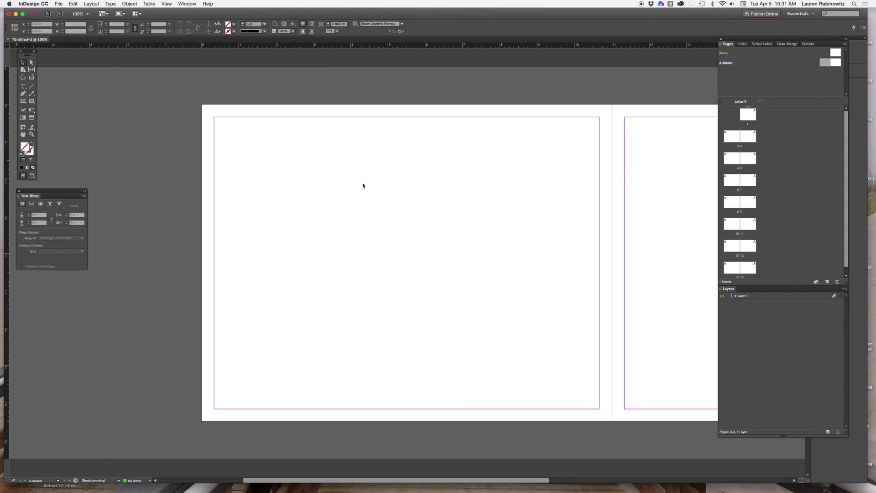
key("super+minus")
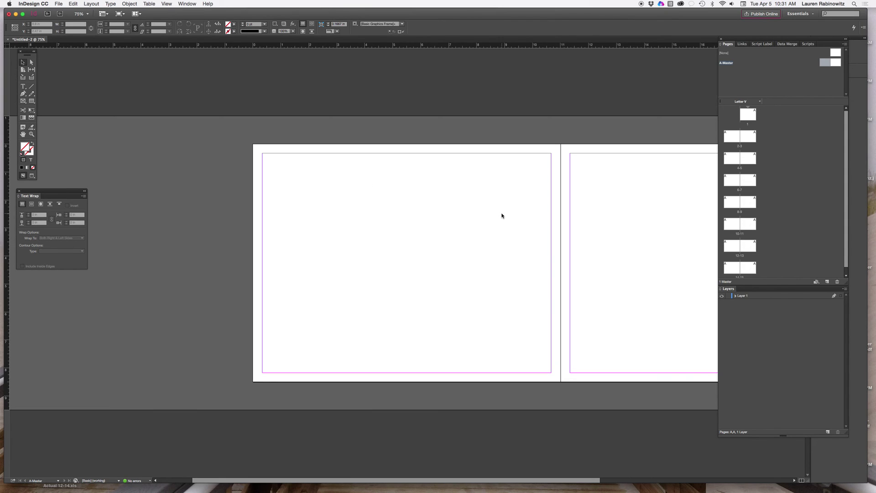
key("space")
left_click_drag(571, 221, 436, 194)
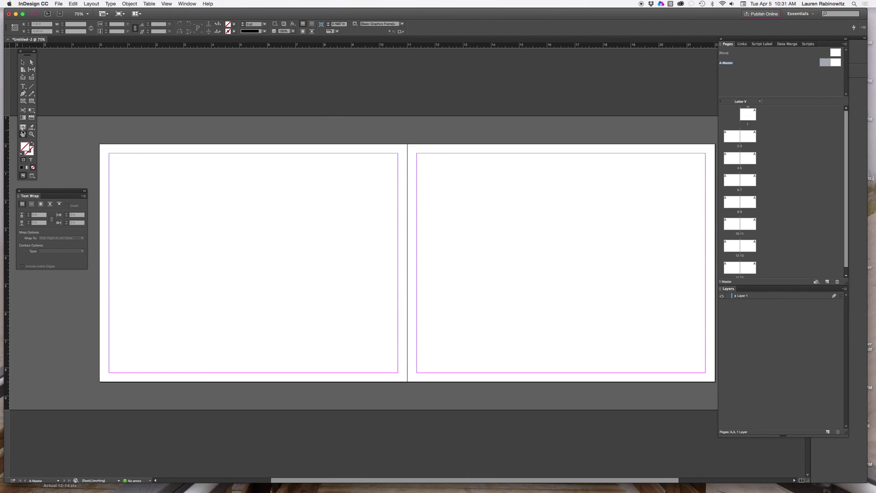
double_click(746, 296)
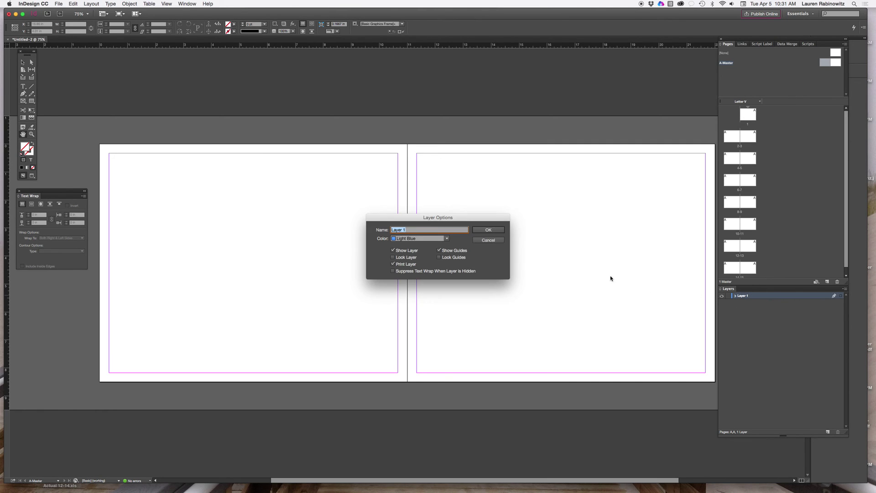
type("background graphics")
left_click(491, 230)
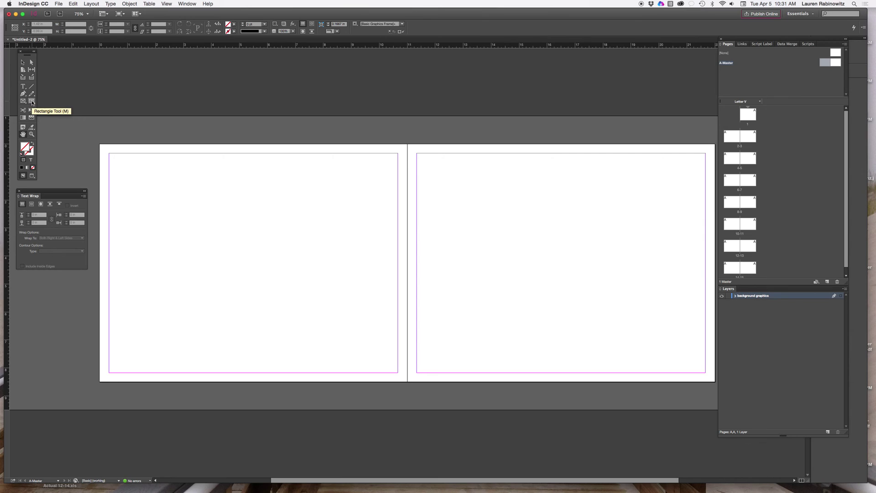
Choose the Rectangle tool with a near-black fill colour
left_click(32, 101)
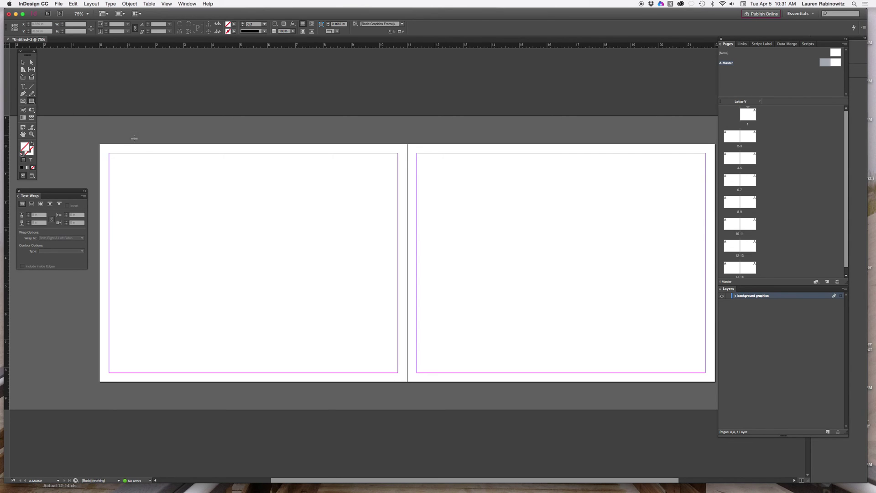
double_click(26, 148)
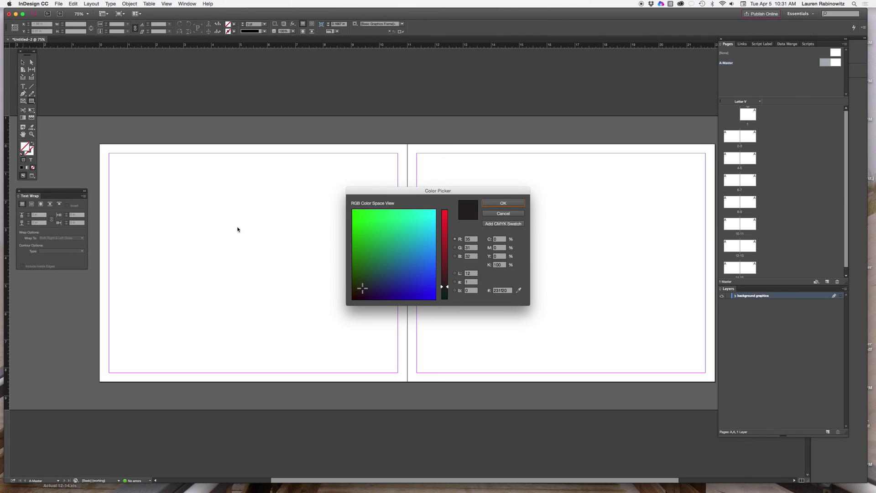
left_click(354, 300)
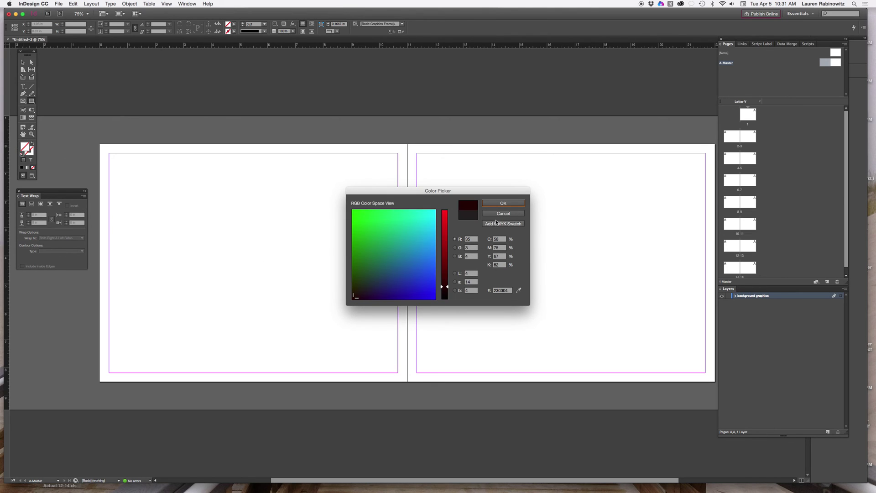
left_click(494, 204)
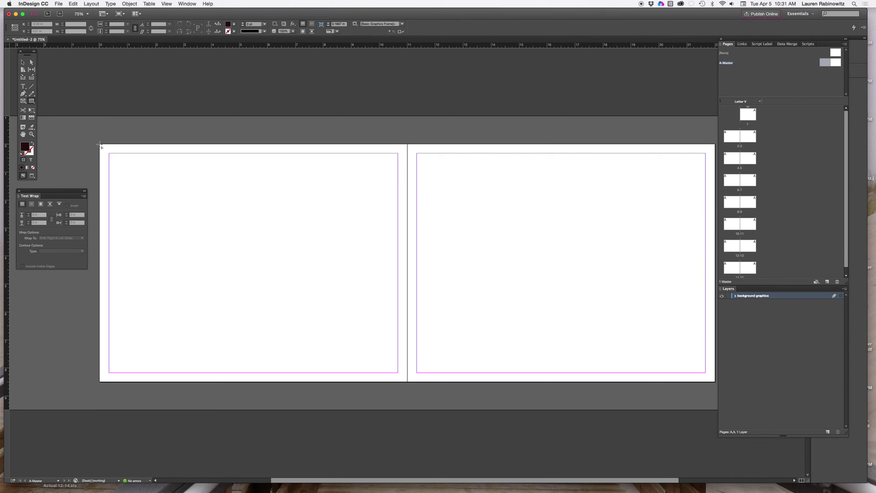
Draw a header bar across the top of the spread and fill it with Black
left_click_drag(101, 145, 716, 178)
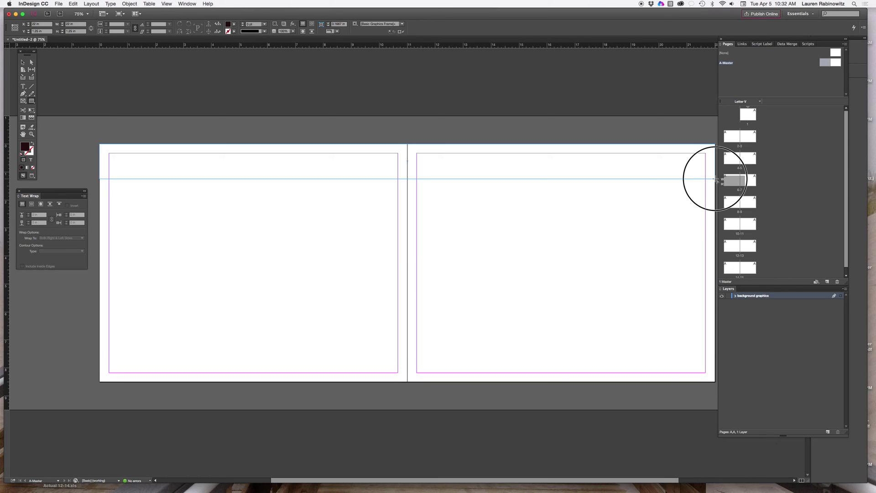
left_click_drag(715, 179, 715, 178)
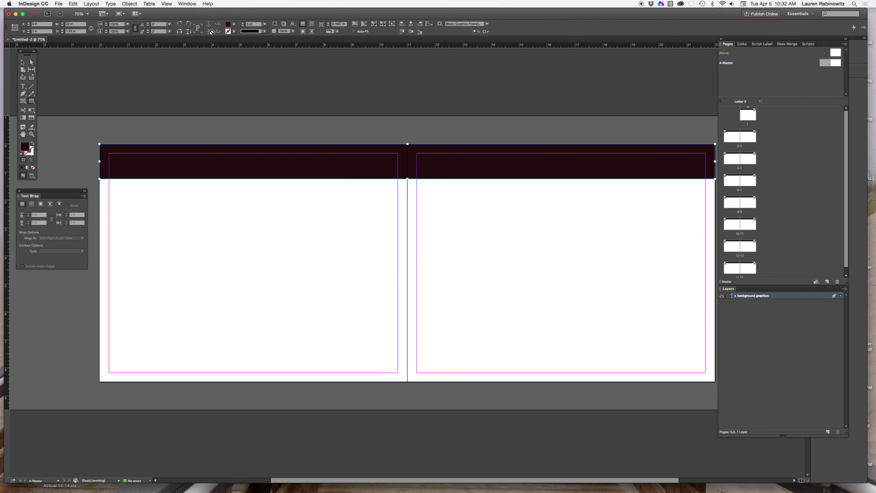
left_click(234, 24)
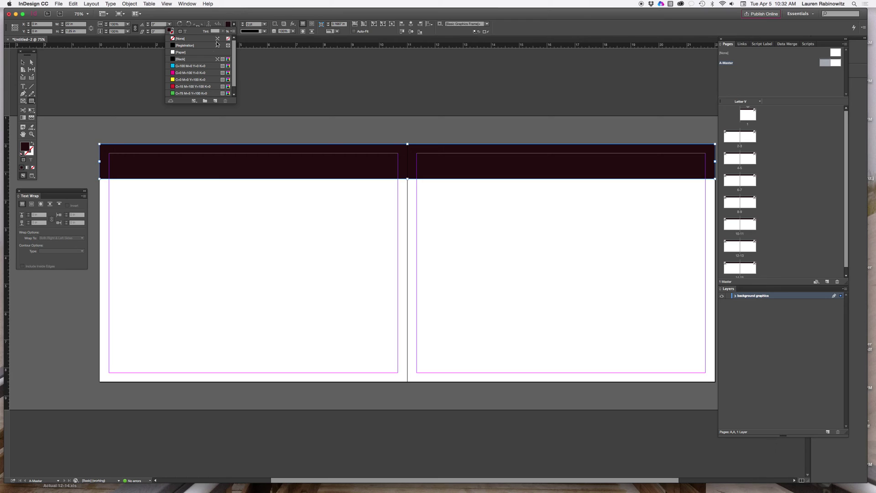
left_click(187, 60)
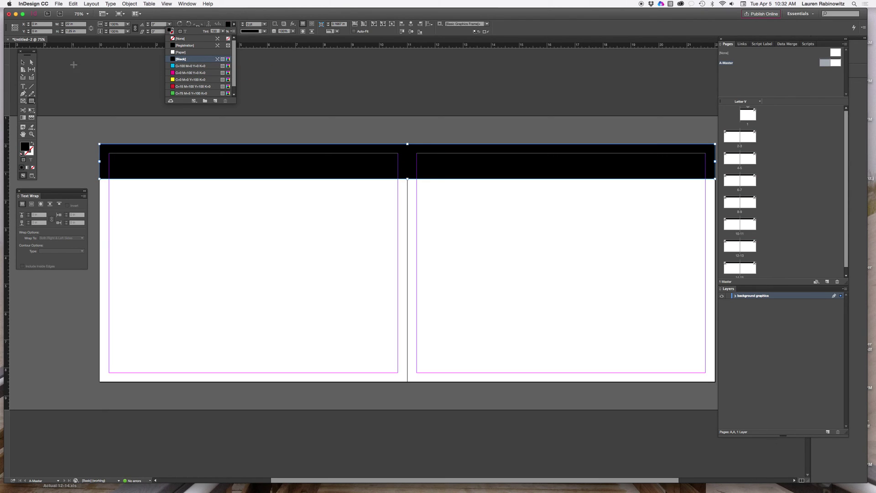
left_click(22, 64)
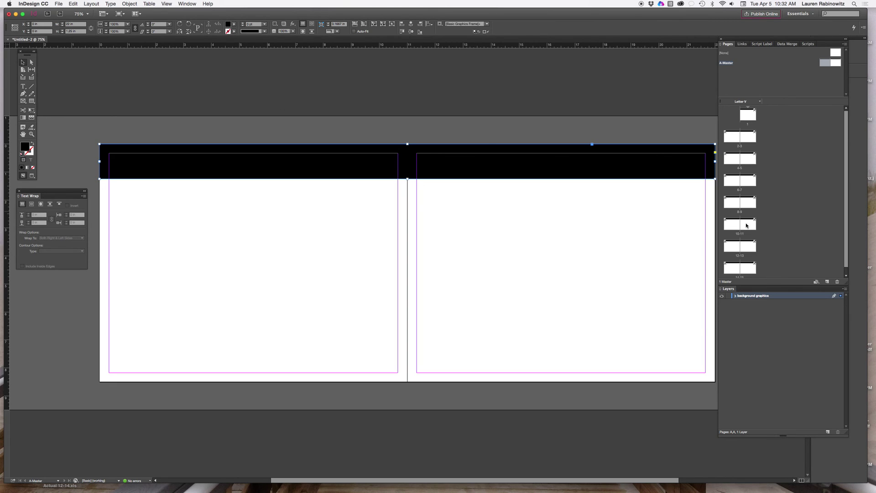
Lock the background graphics layer and add a new layer named 'text' above it
left_click(729, 296)
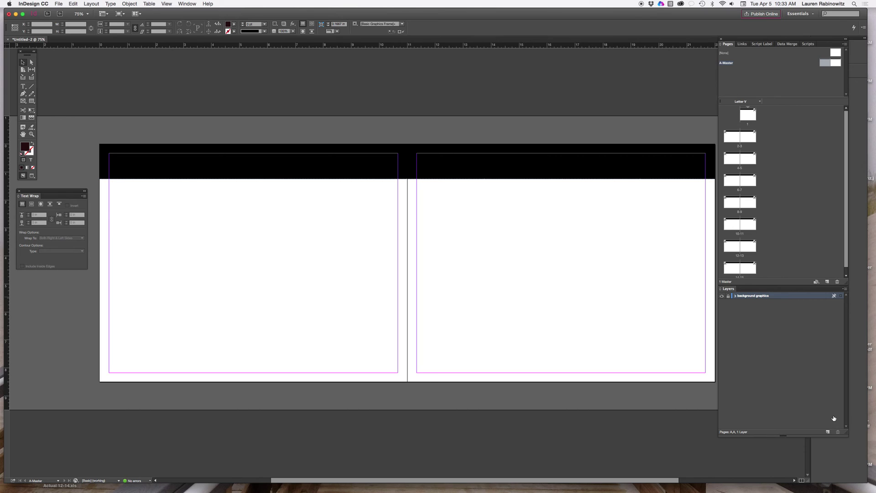
left_click(828, 433)
double_click(745, 297)
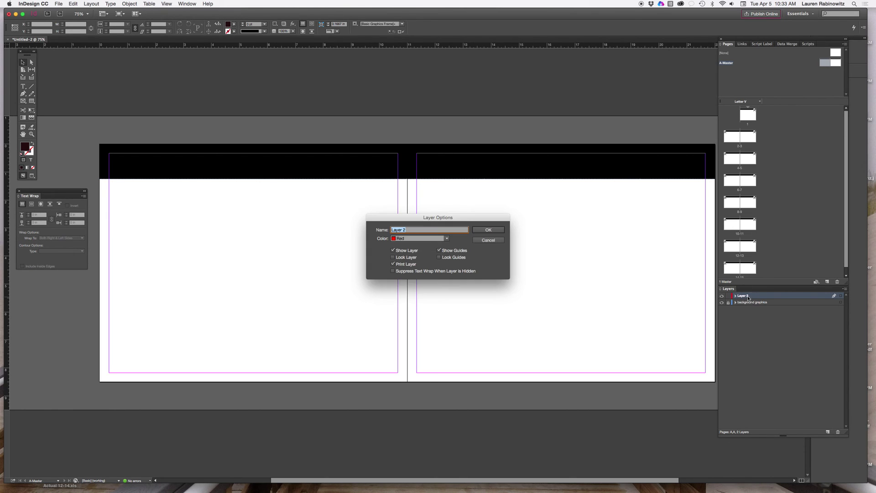
type("text")
left_click(488, 230)
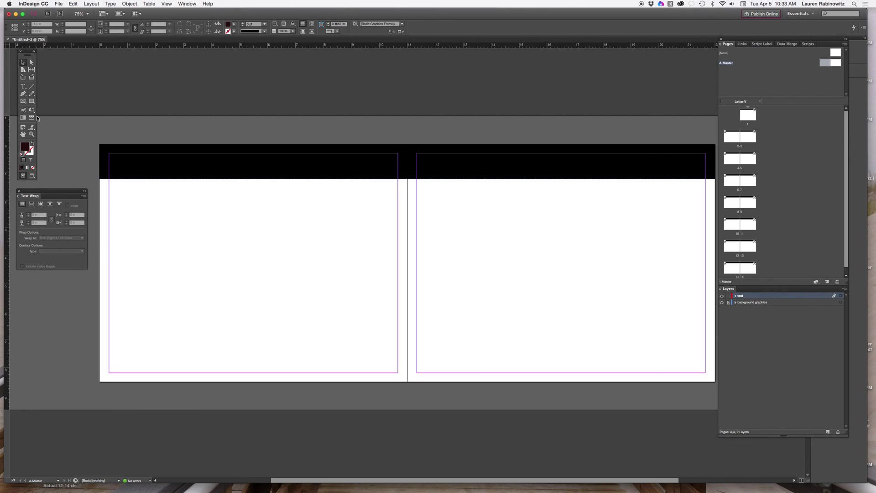
Draw a text frame in the left page's header with [Paper] text fill
left_click(23, 87)
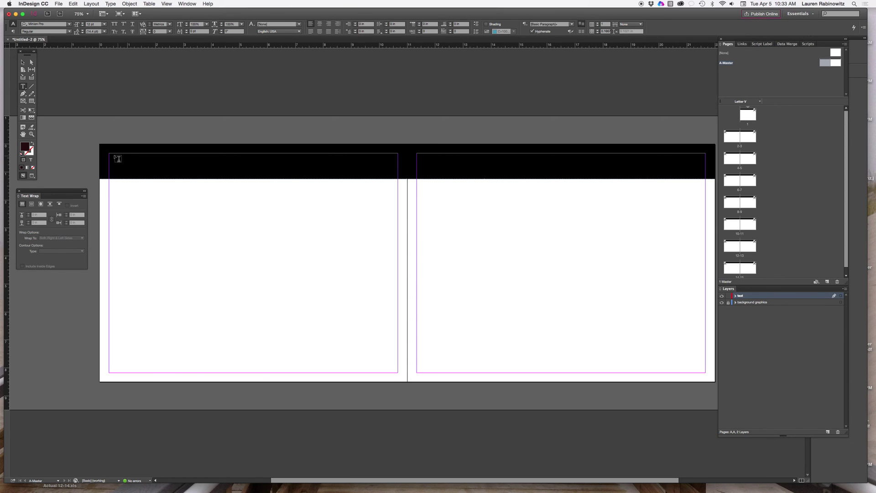
mouse_move(112, 157)
left_mouse_down()
mouse_move(117, 166)
mouse_move(156, 170)
mouse_move(297, 173)
left_mouse_up()
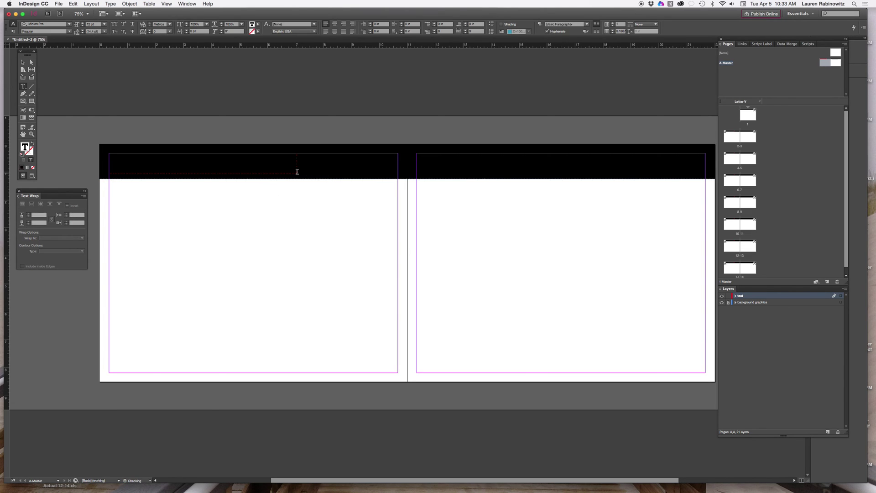
left_click(259, 25)
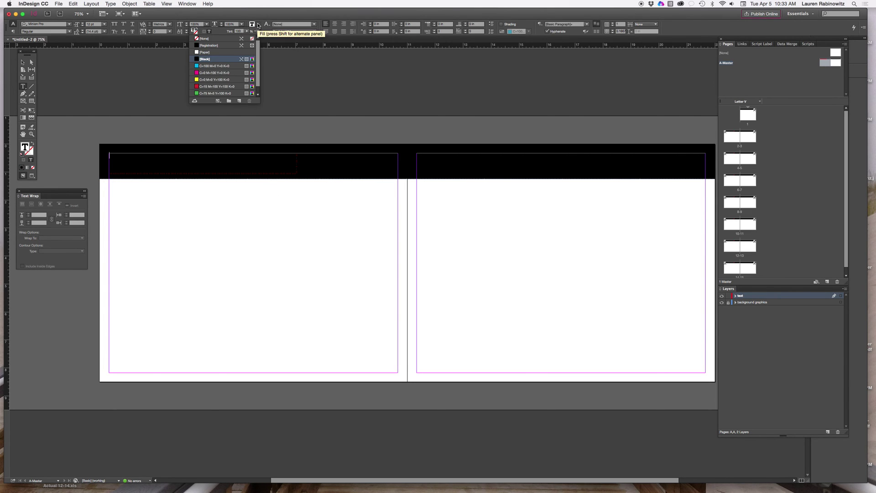
left_click(206, 53)
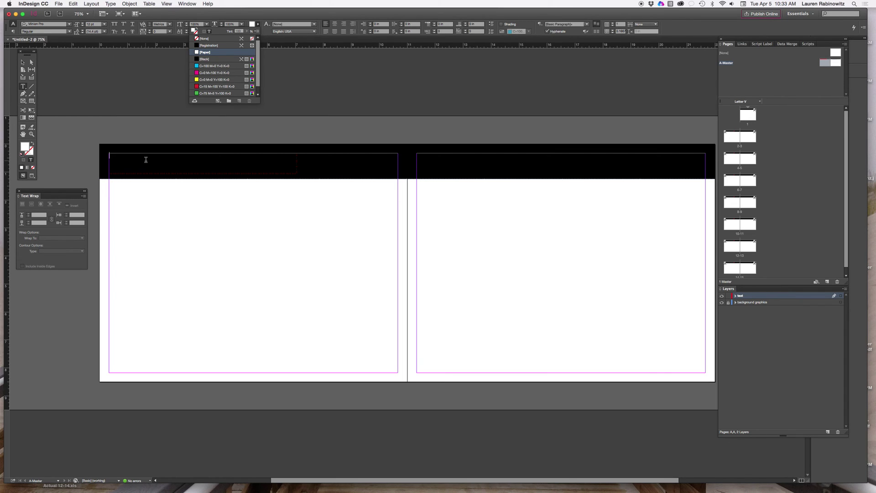
Type the author's name, 'MAD 118 - Graphic Design Skills' and 'Spring 2016', fixing a typo
left_click(119, 156)
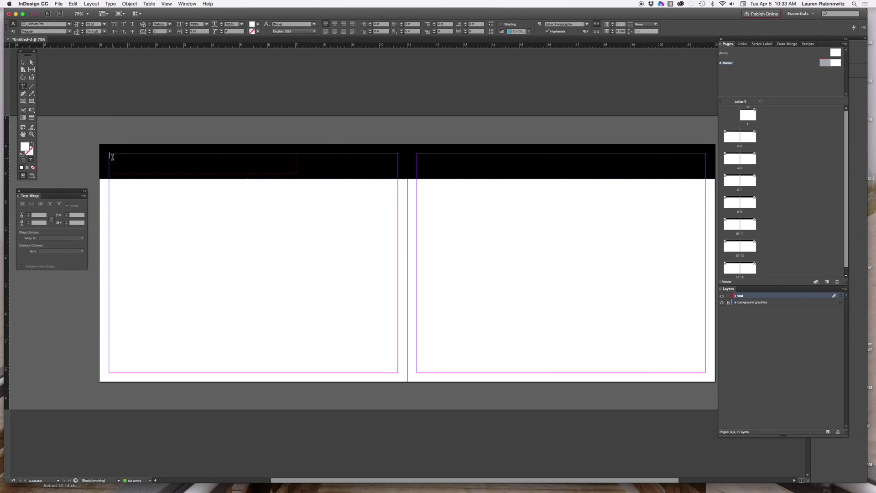
type("Lauren RAbin")
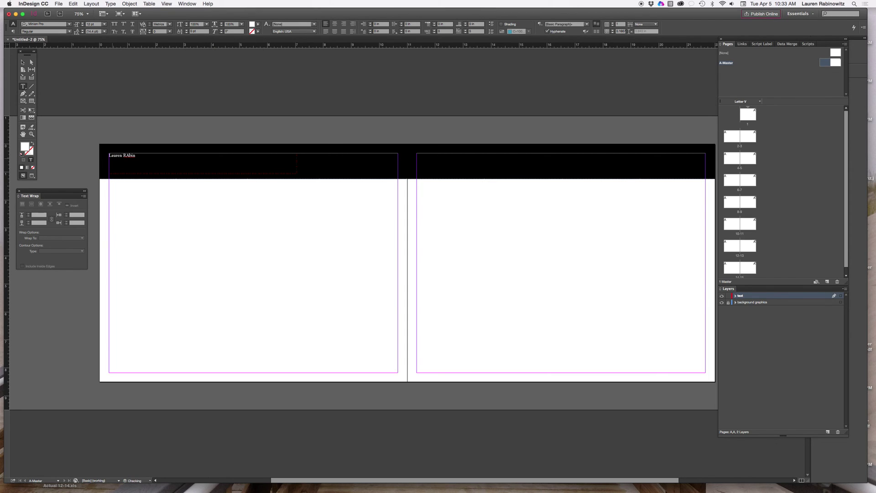
type("ow")
type("giign Skills")
left_click(129, 155)
key("BackSpace")
Format both header lines as Helvetica Bold 18 pt
type("a")
left_click_drag(134, 161, 109, 145)
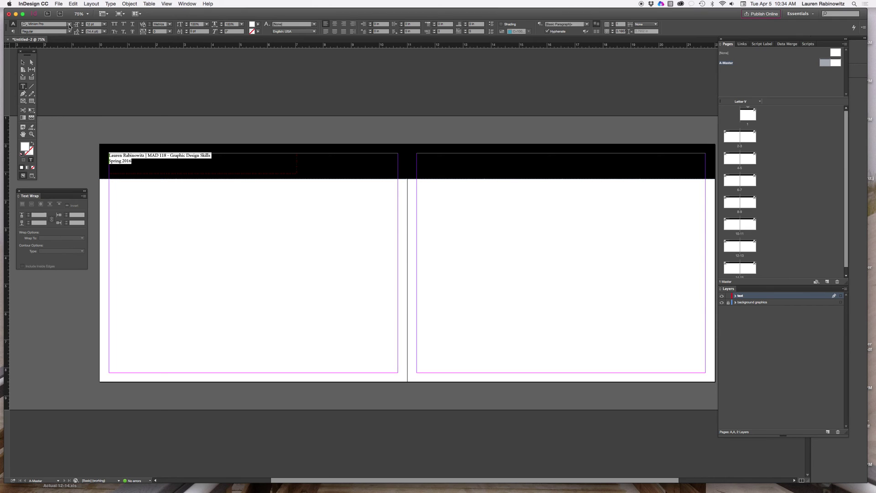
left_click(69, 27)
left_click(71, 44)
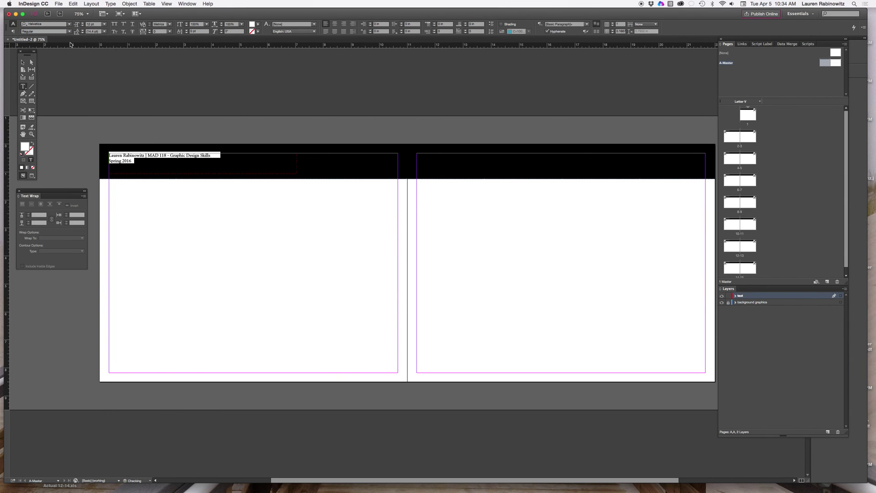
left_click(69, 31)
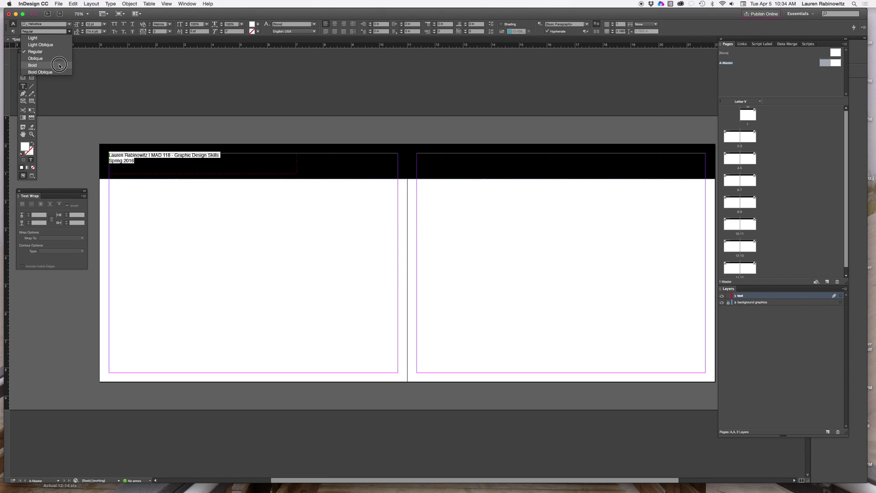
left_click(32, 66)
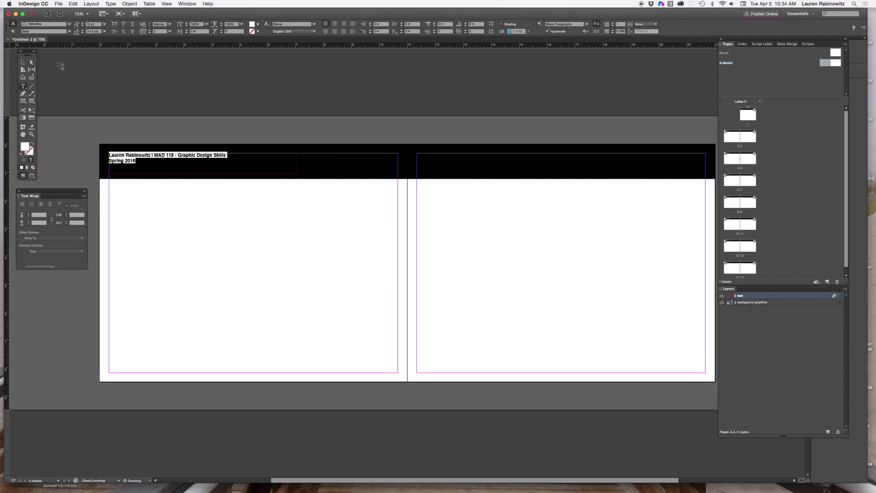
left_click(105, 25)
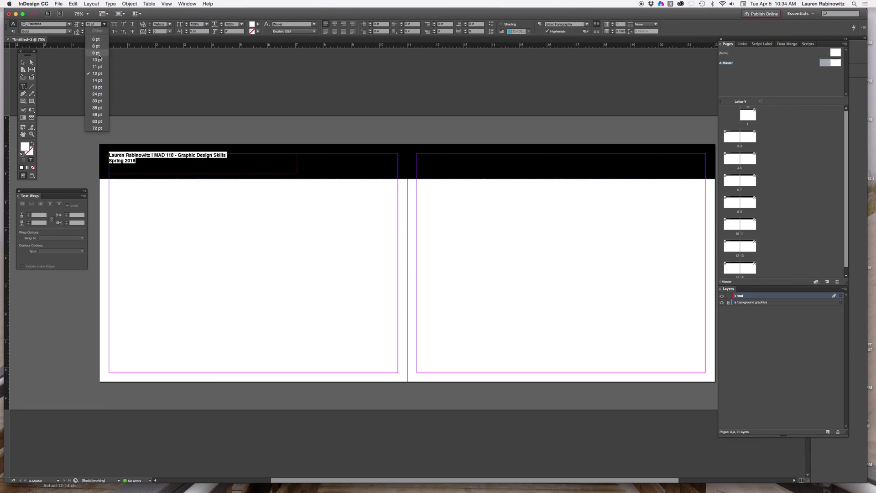
left_click(99, 87)
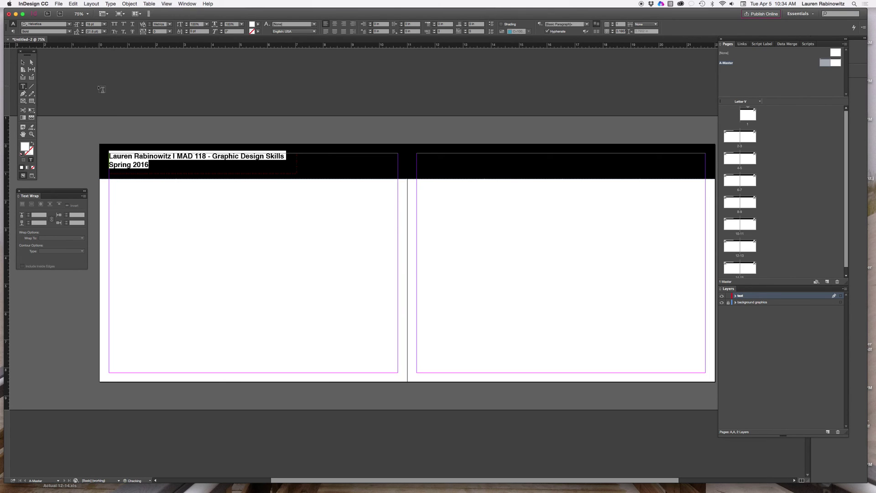
left_click(23, 62)
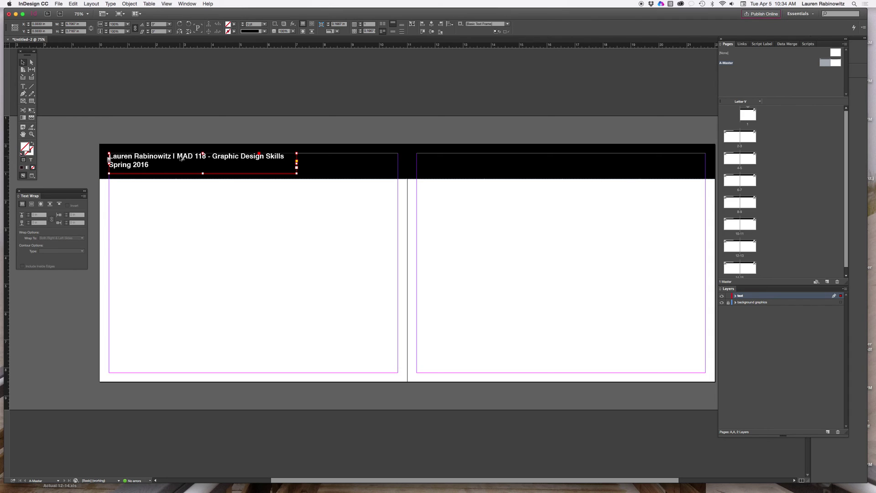
Duplicate the header frame onto the right page's black bar and right-align its text
left_click_drag(164, 157, 562, 160)
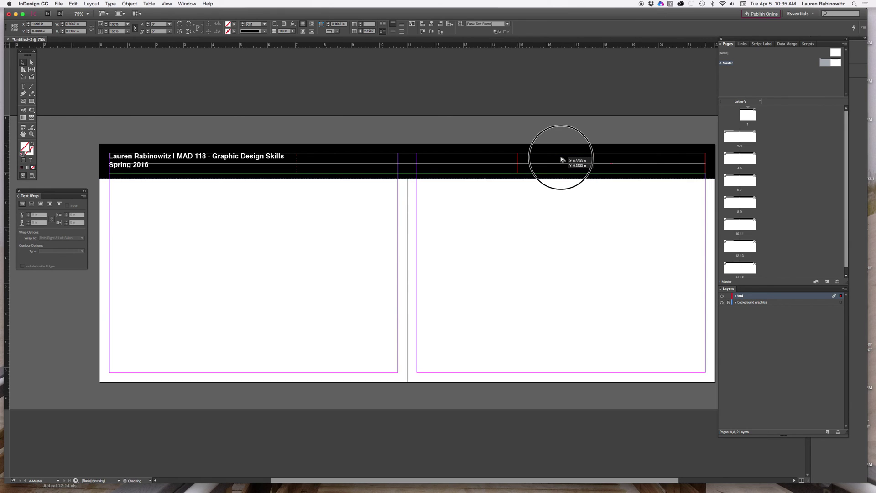
left_click_drag(562, 160, 563, 159)
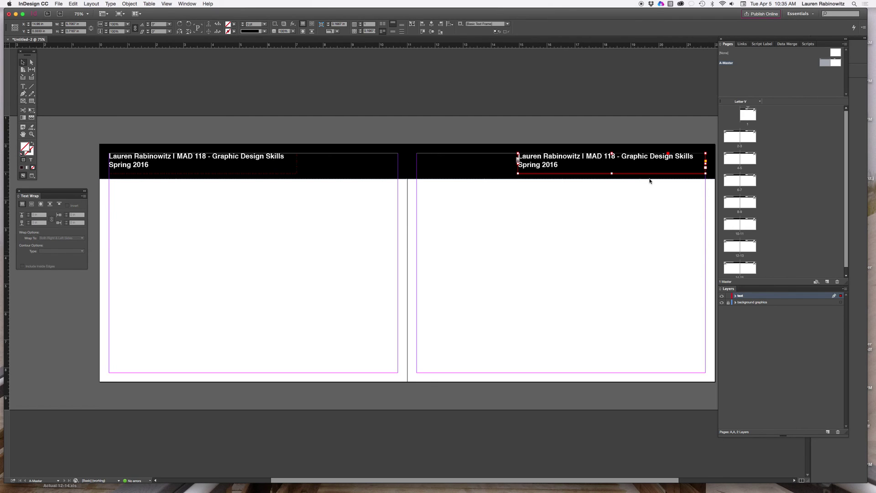
double_click(563, 167)
left_click_drag(567, 166, 512, 152)
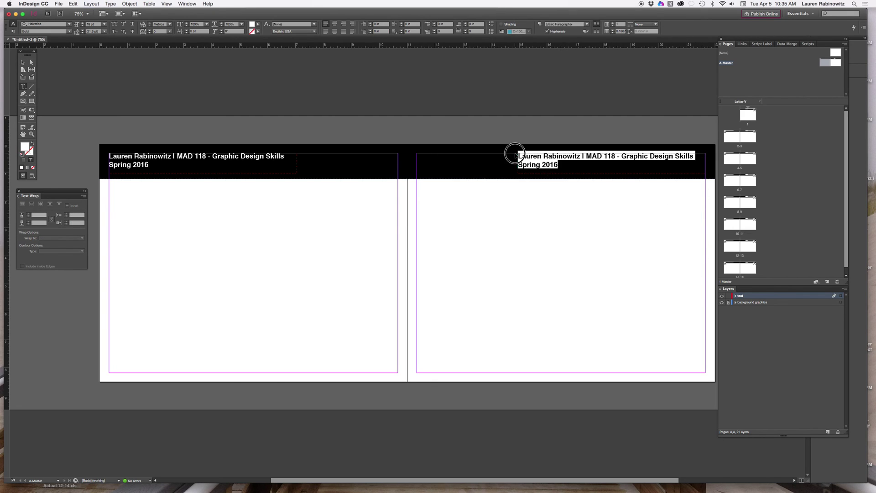
left_click(344, 25)
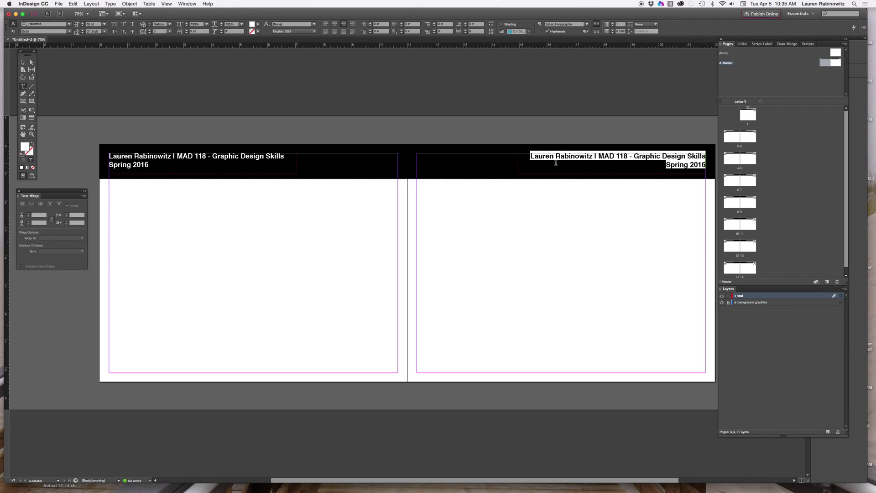
left_click(22, 63)
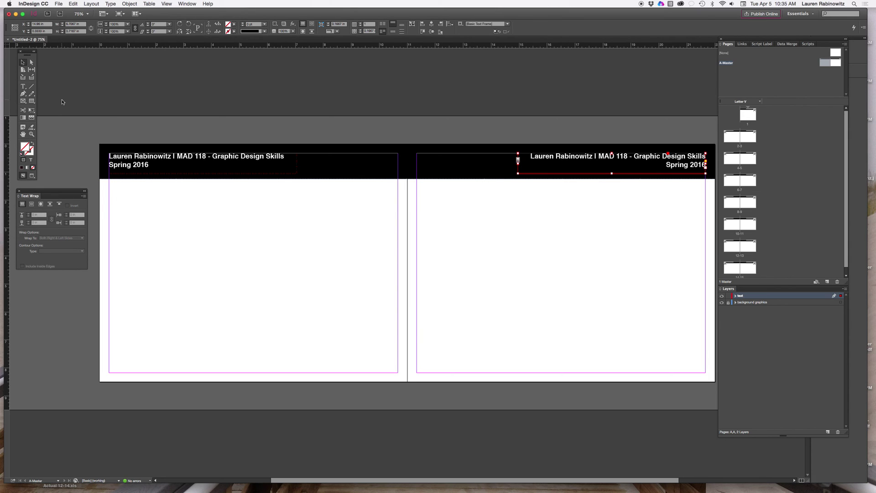
Draw a small Helvetica text frame at the left page's bottom-left and insert the current page number marker
left_click(23, 86)
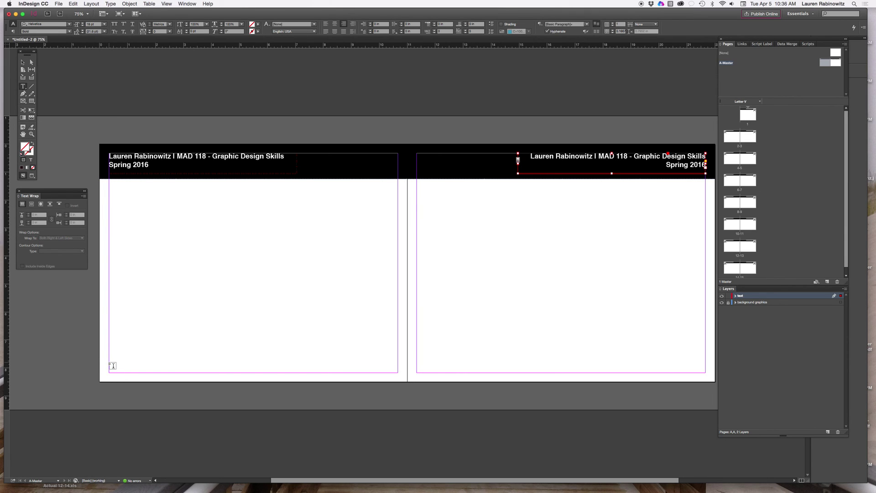
left_click_drag(113, 365, 122, 374)
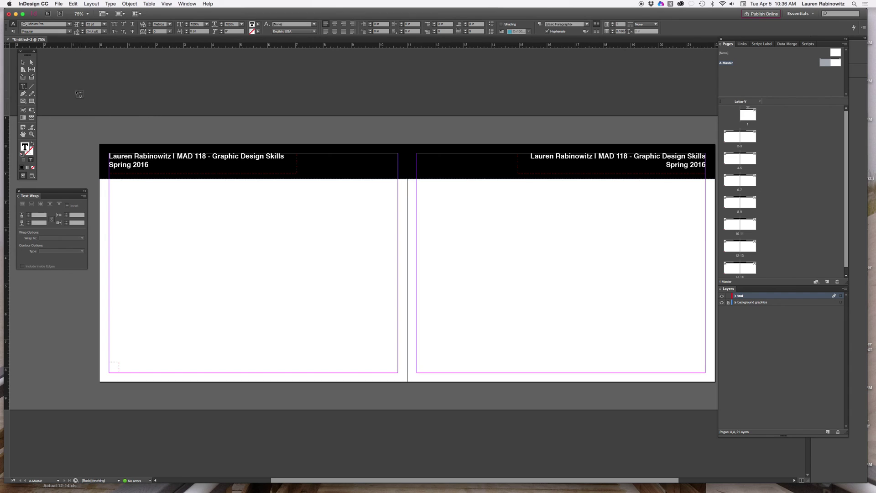
left_click(69, 24)
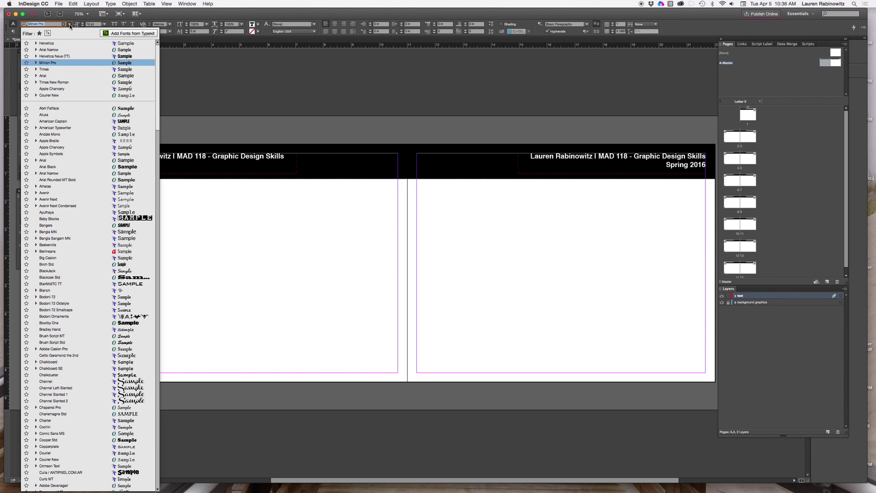
left_click(73, 42)
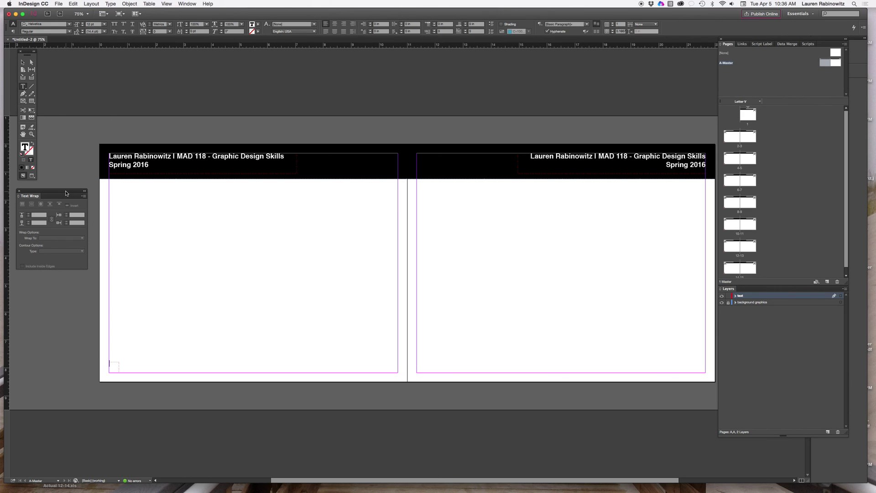
key("super+alt+shift+n")
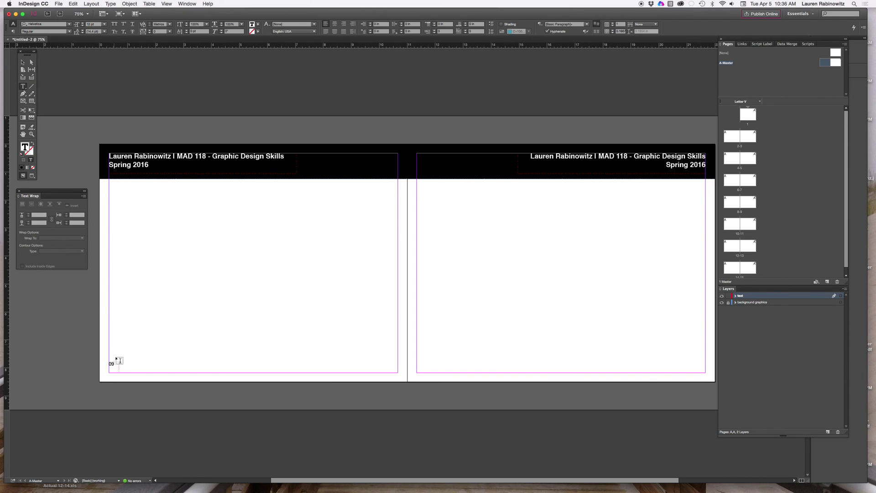
double_click(112, 363)
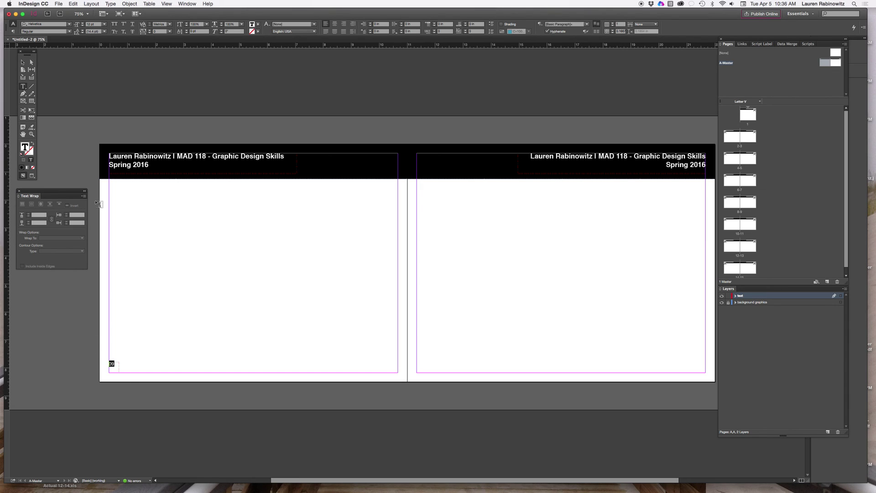
Replace 09 in the bottom-left frame with the Current Page Number marker, shown as 'A'
left_click(109, 4)
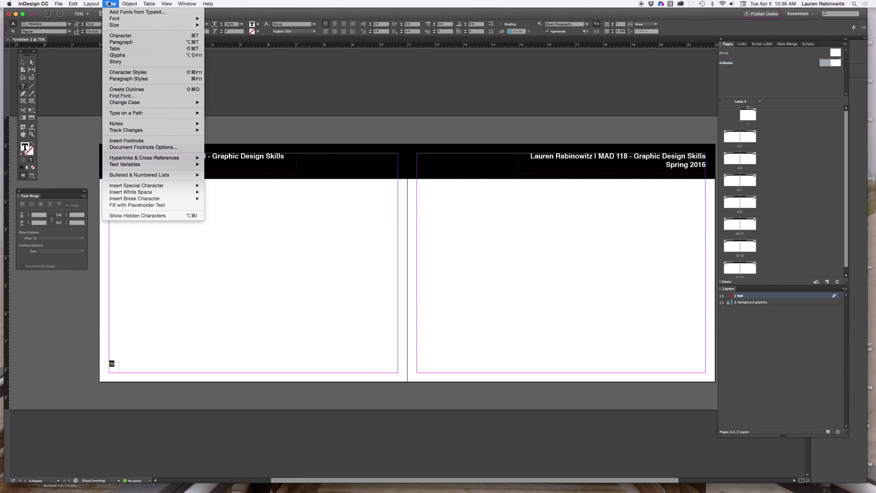
mouse_move(120, 186)
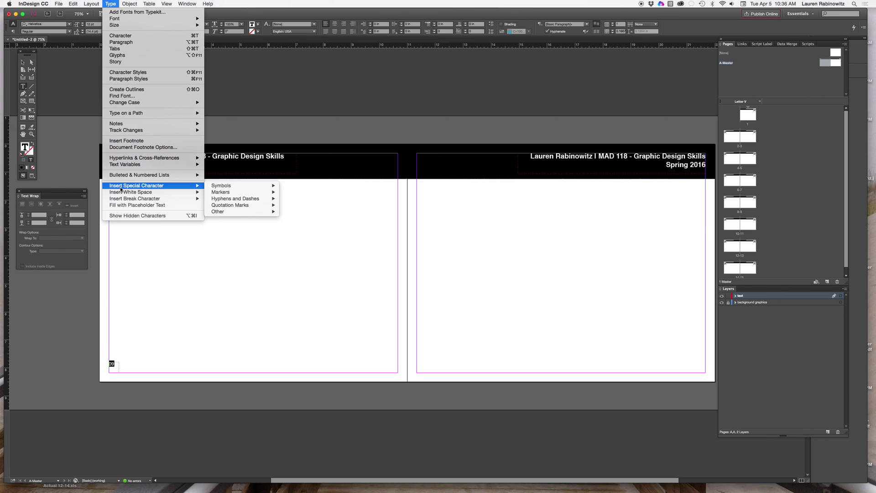
mouse_move(218, 194)
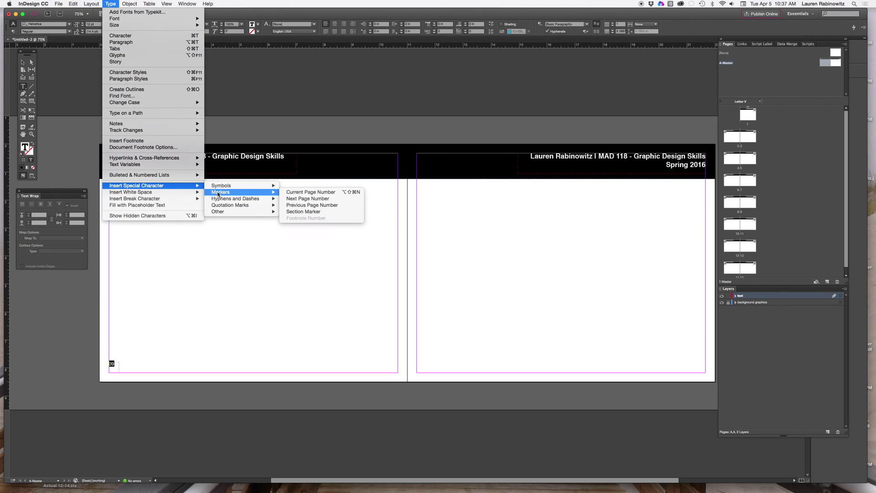
left_click(295, 194)
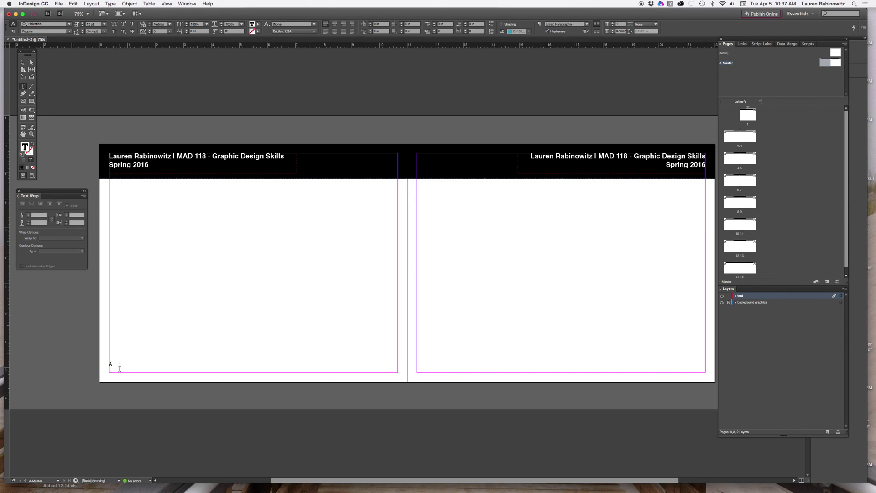
left_click(112, 365)
Nudge the page-number frame lower and Alt-copy it to the right page's bottom-right corner
left_click(23, 62)
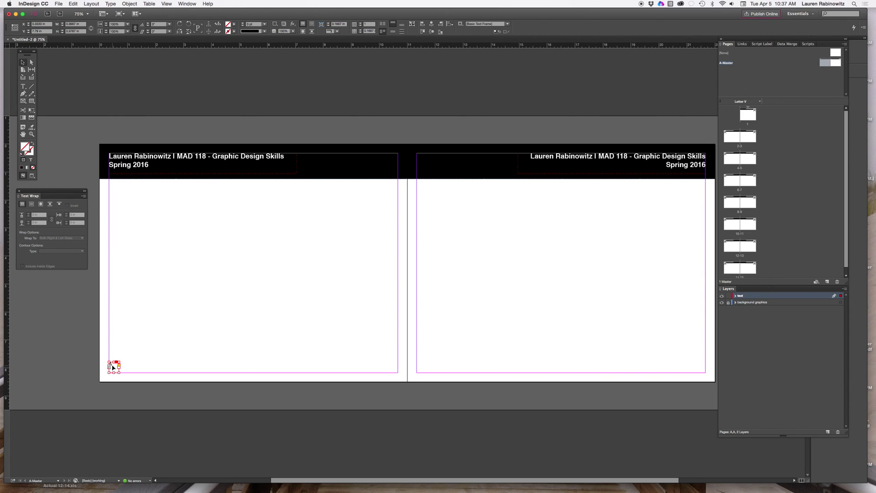
left_click_drag(114, 370, 120, 376)
key("Down")
key("Down")
left_click_drag(113, 374, 700, 373)
Right-align the 'A' page number marker inside the copied frame
double_click(697, 371)
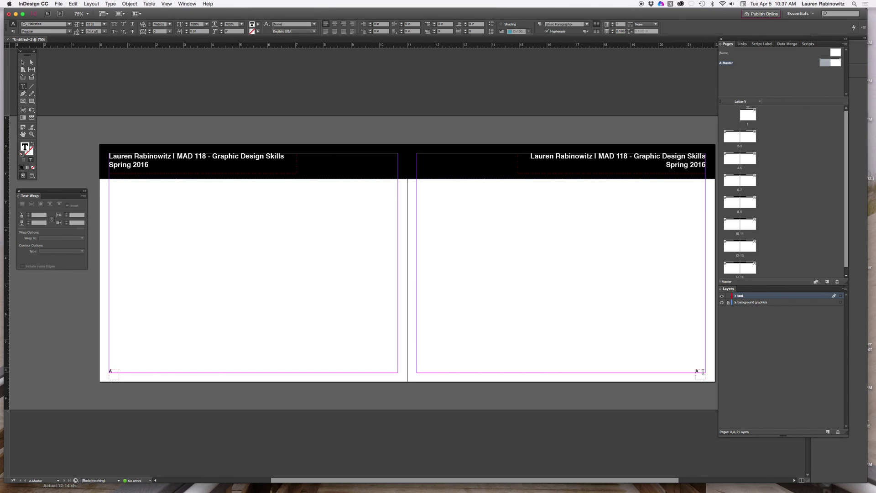
double_click(690, 369)
left_click(343, 25)
left_click(23, 62)
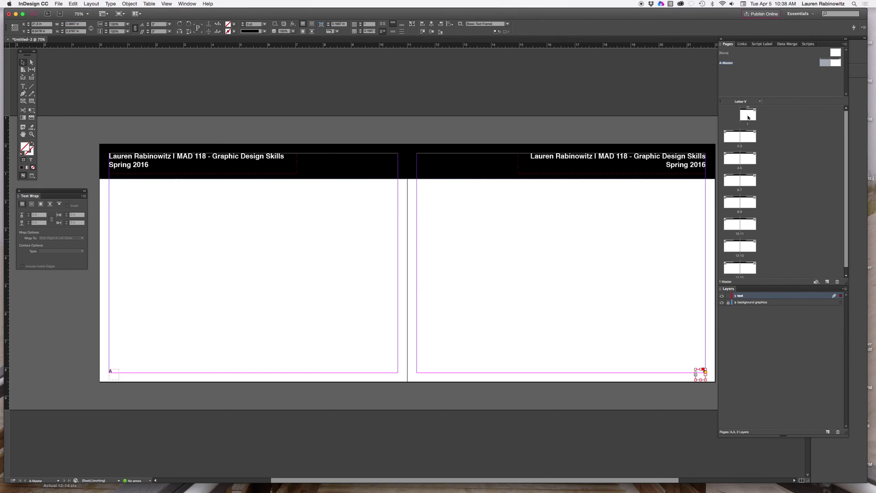
Go to the pages 2–3 spread and make the text layer active
double_click(748, 117)
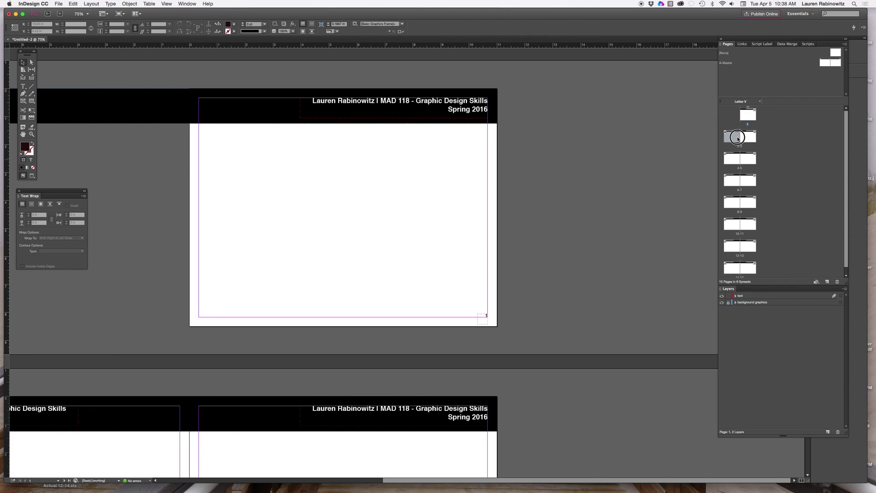
double_click(737, 139)
scroll(650, 251, "right", 3)
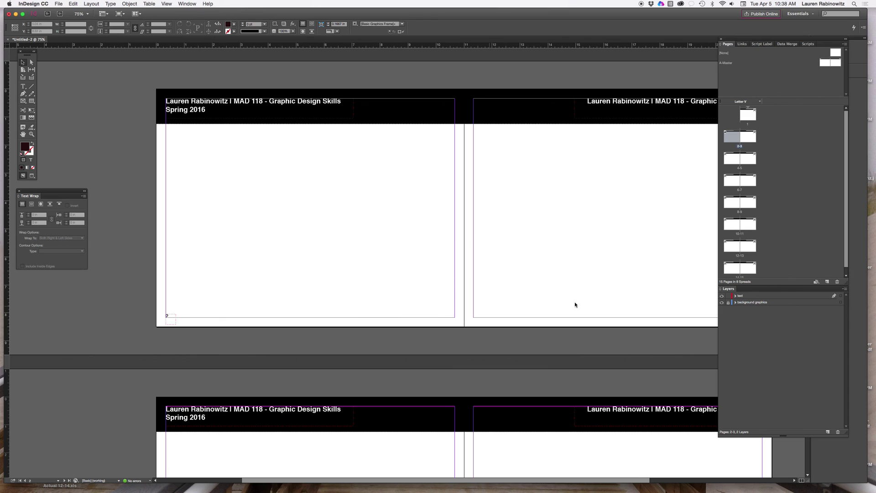
scroll(602, 303, "right", 8)
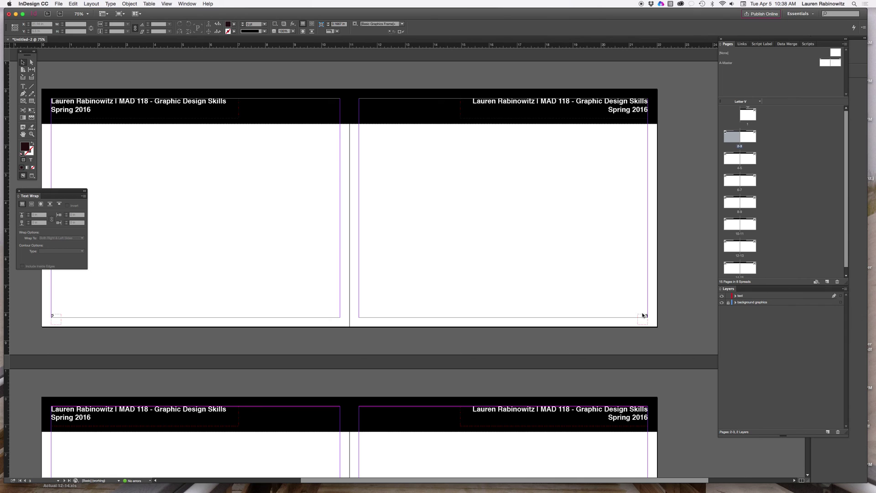
left_click(759, 297)
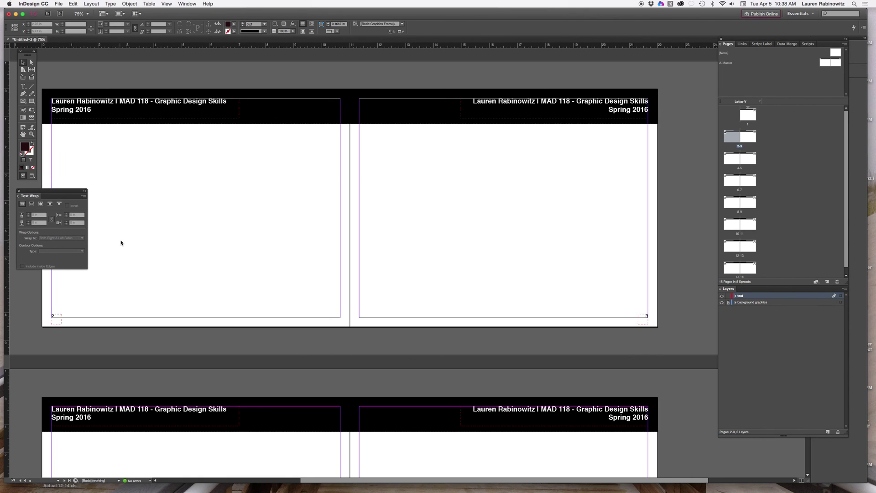
Add horizontal guides at about 1.74 in, below the header bar, on pages 2 and 3
scroll(121, 243, "left", 1)
scroll(123, 243, "left", 5)
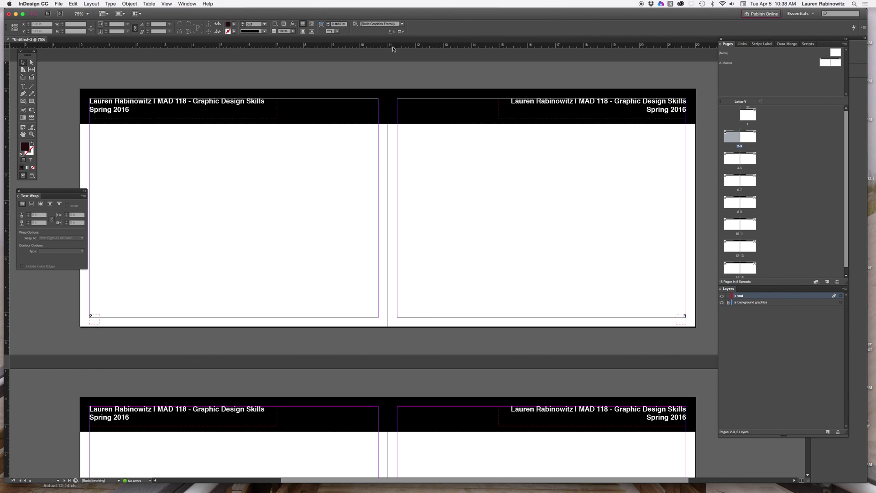
left_click_drag(369, 49, 379, 137)
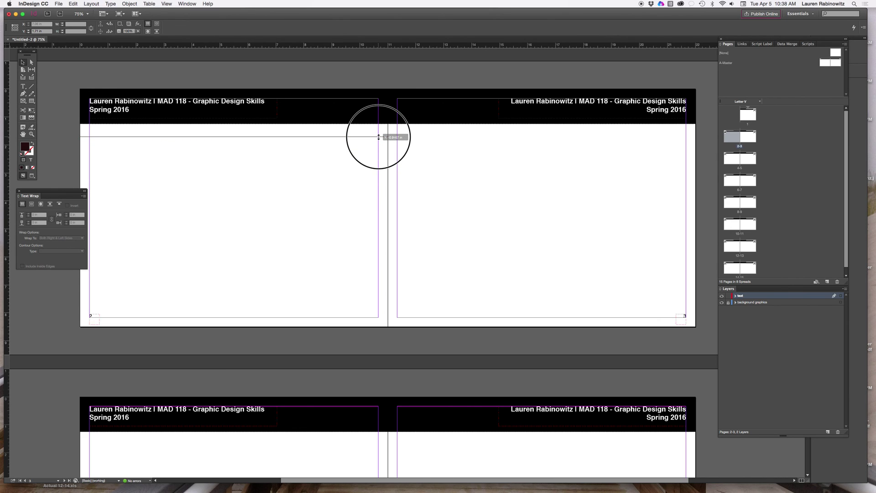
left_click_drag(379, 137, 379, 137)
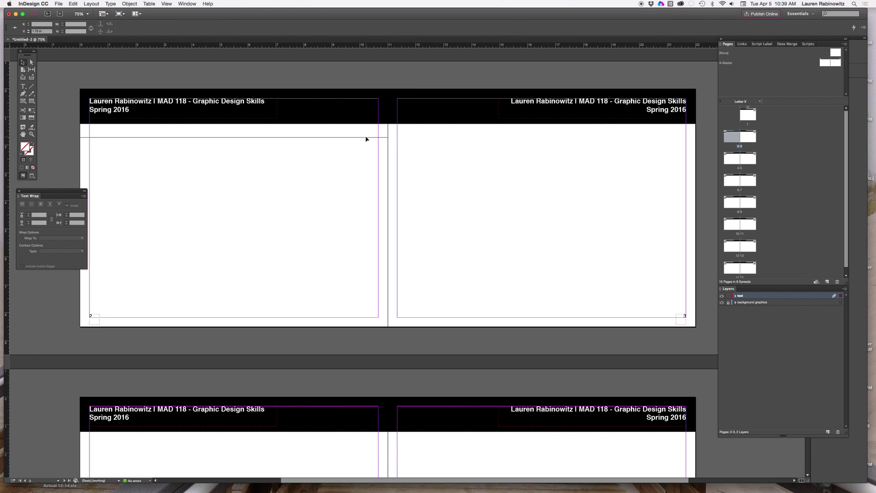
left_click_drag(366, 138, 366, 140)
left_click_drag(478, 48, 476, 138)
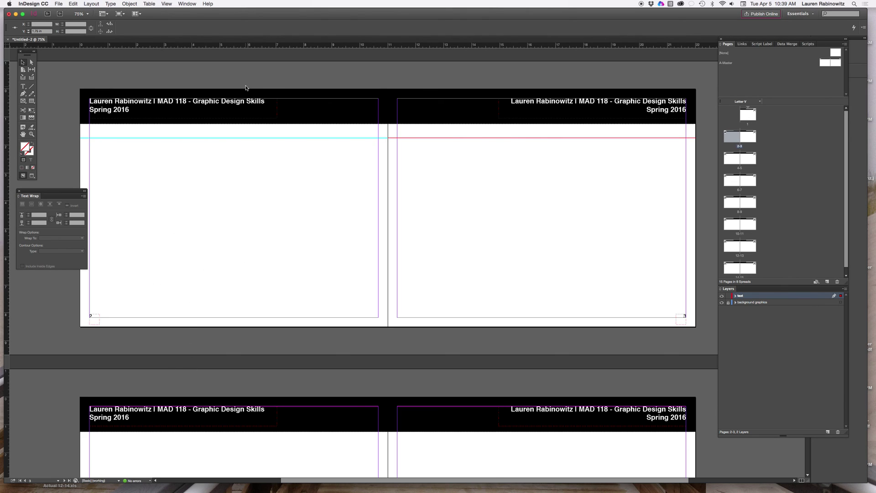
Add horizontal guides just above the bottom margin on pages 2 and 3
left_click_drag(266, 49, 256, 310)
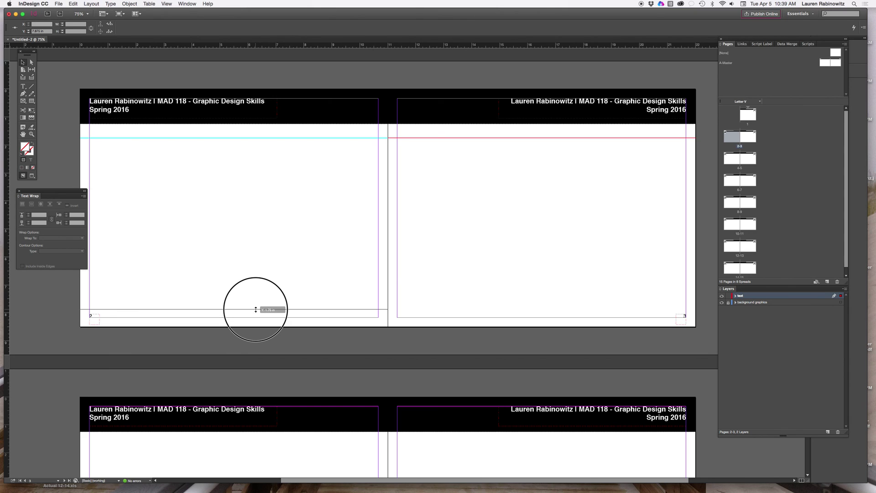
left_click_drag(255, 309, 256, 309)
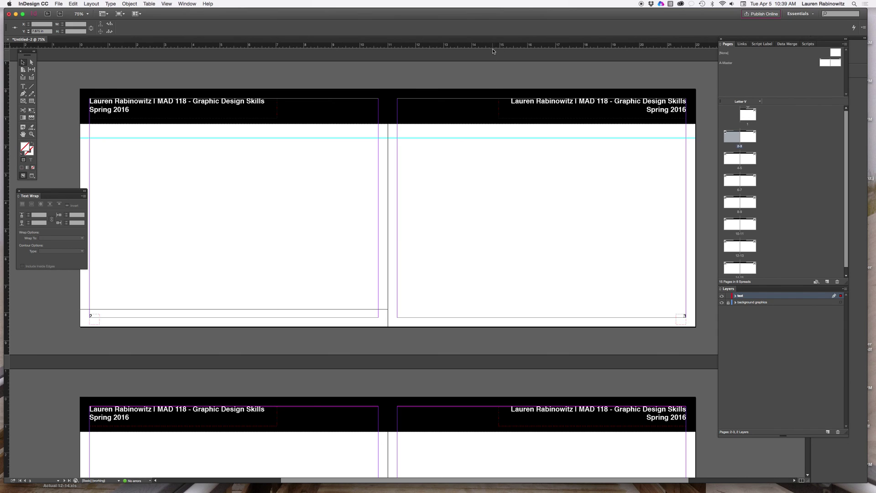
left_click_drag(492, 49, 472, 309)
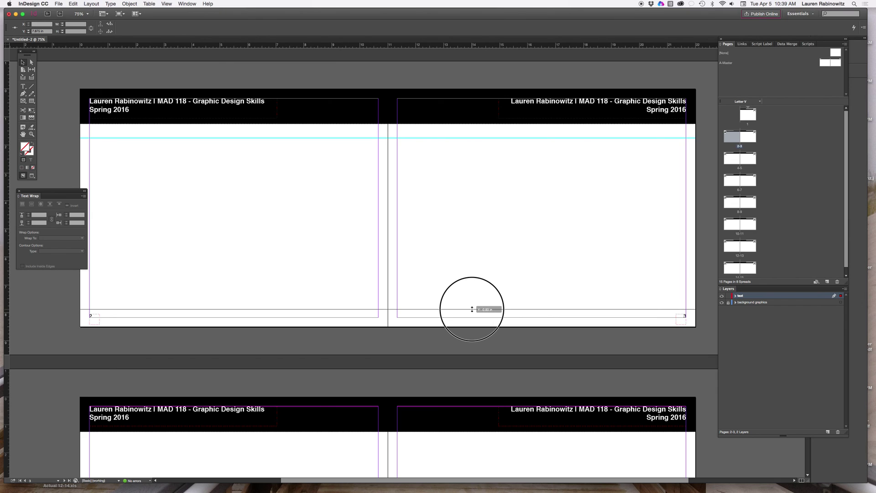
left_click_drag(472, 310, 472, 309)
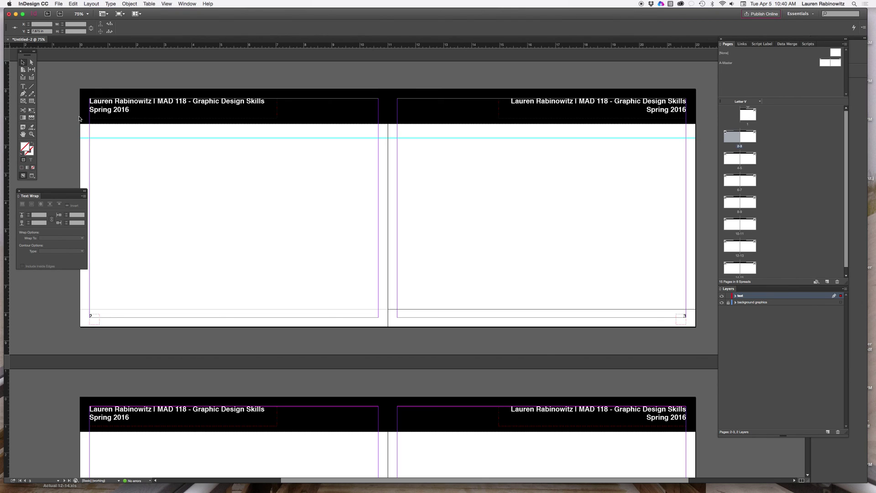
Draw a rectangle image frame on page 2 from the left margin at the top guide to the bottom guide
left_click(23, 103)
left_click(23, 102)
left_click_drag(89, 138, 279, 310)
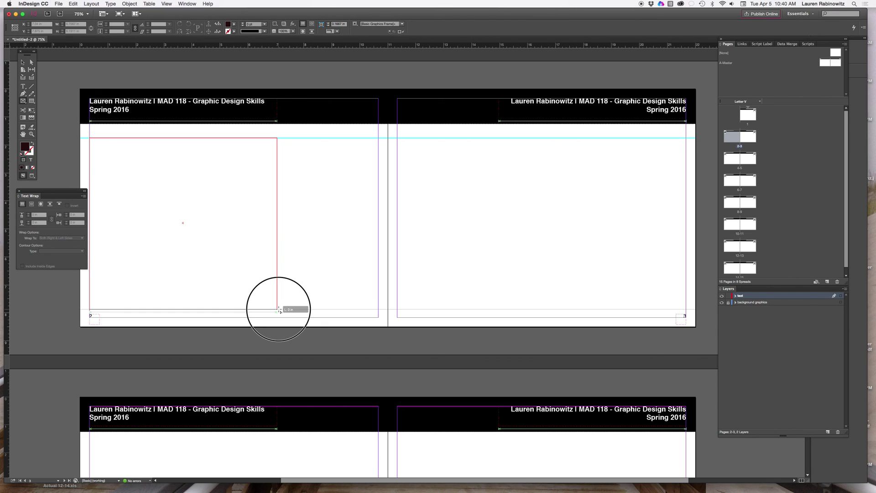
left_click_drag(279, 310, 278, 309)
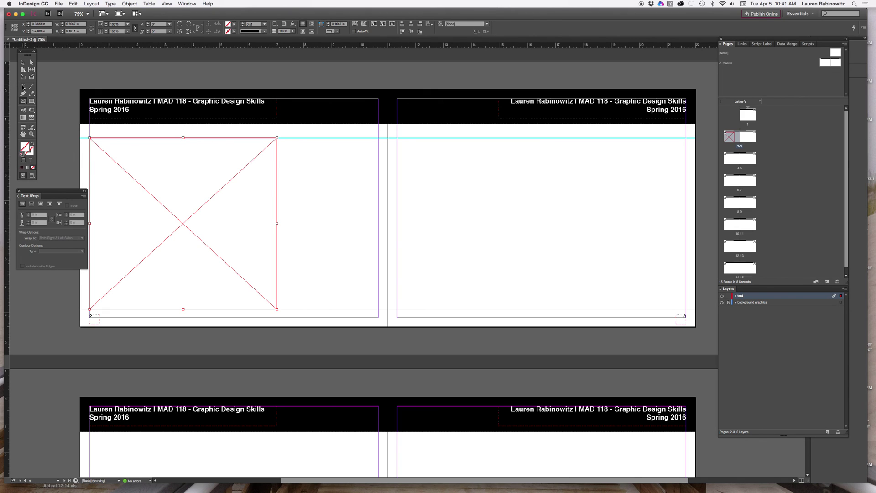
left_click(23, 87)
Draw a text column beside the image frame on page 2 and fill it with placeholder text
left_click_drag(284, 138, 379, 309)
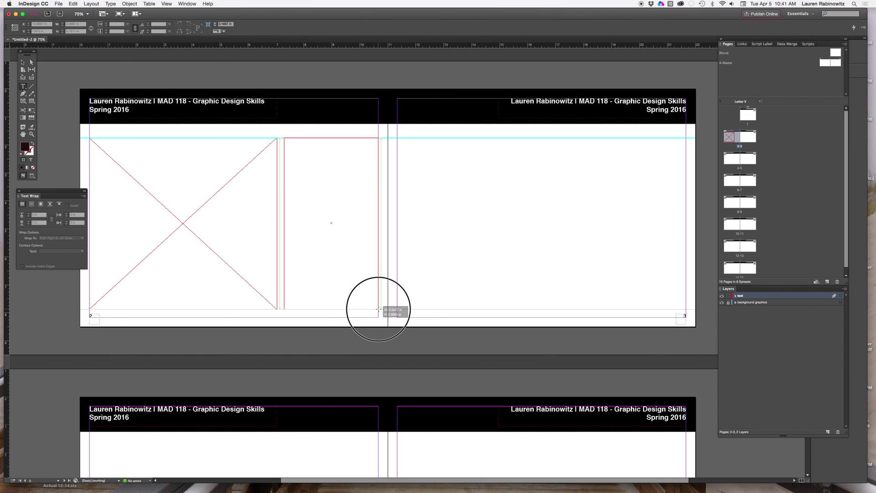
left_click_drag(378, 309, 379, 309)
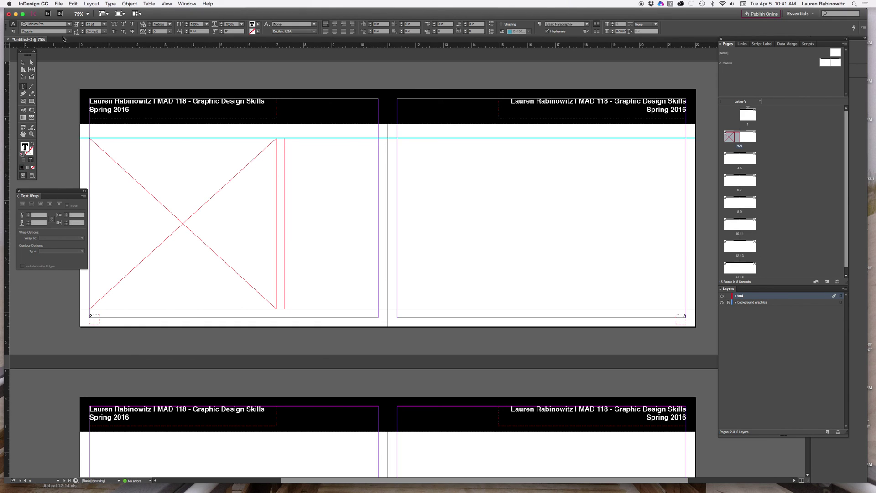
left_click(110, 4)
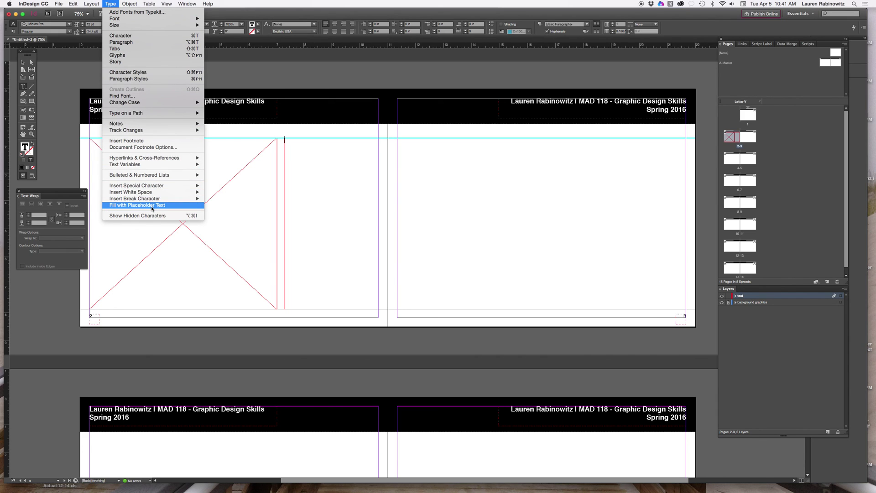
left_click(152, 205)
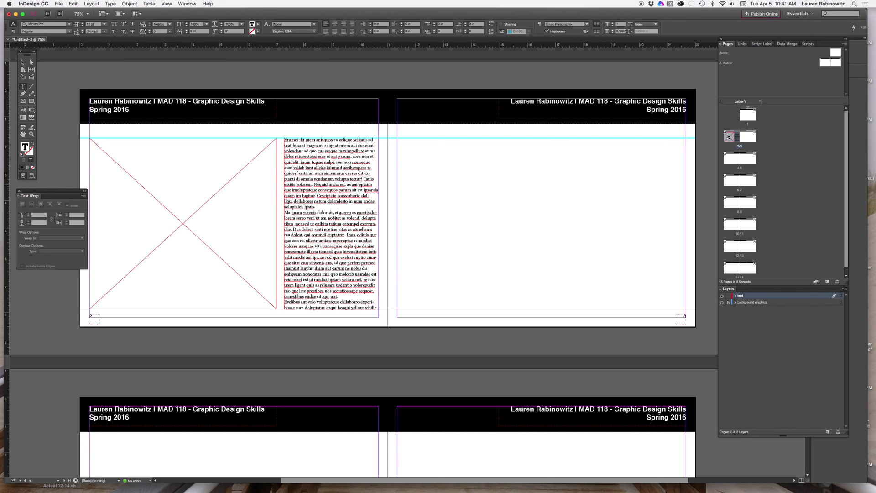
left_click_drag(728, 136, 729, 136)
Select the text column and image frame on page 2 and remove them from the page
left_click(22, 63)
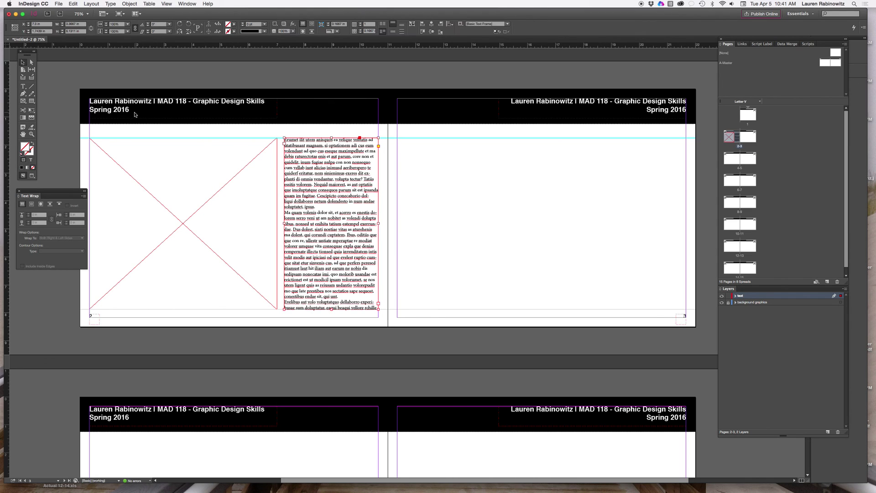
left_click(225, 191)
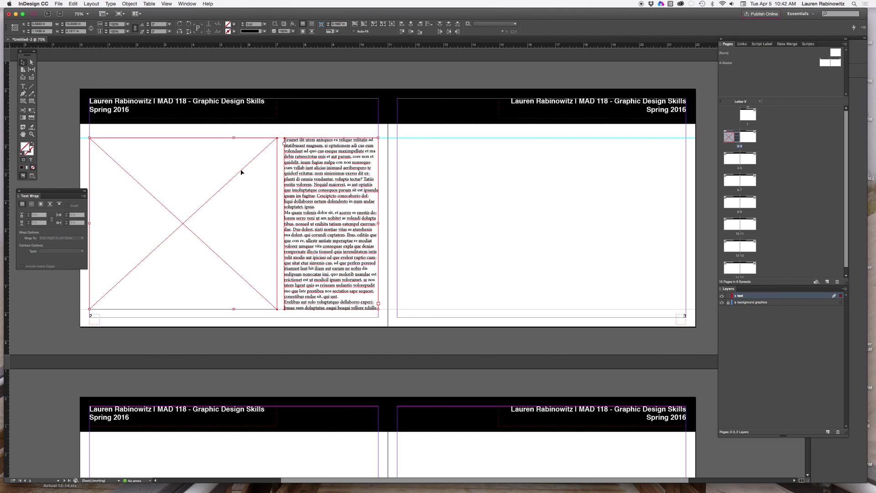
key("Delete")
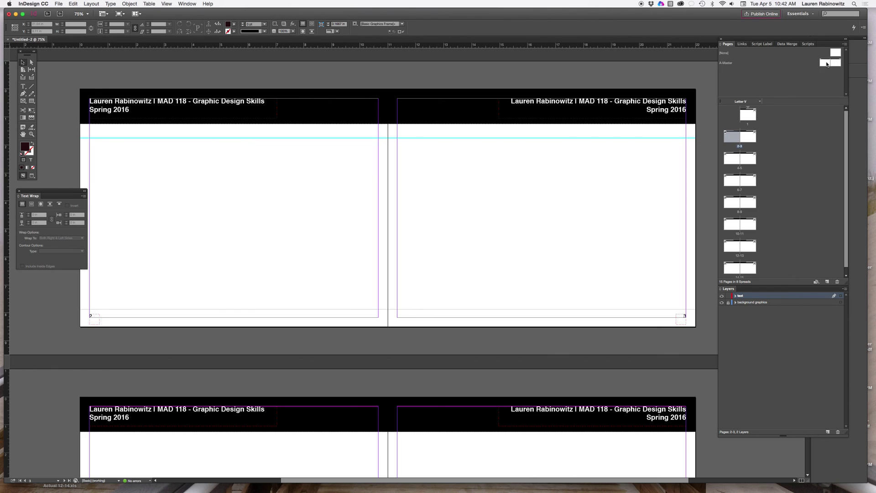
Paste both frames in place on the A-Master spread and move them inside the left page margins
double_click(826, 64)
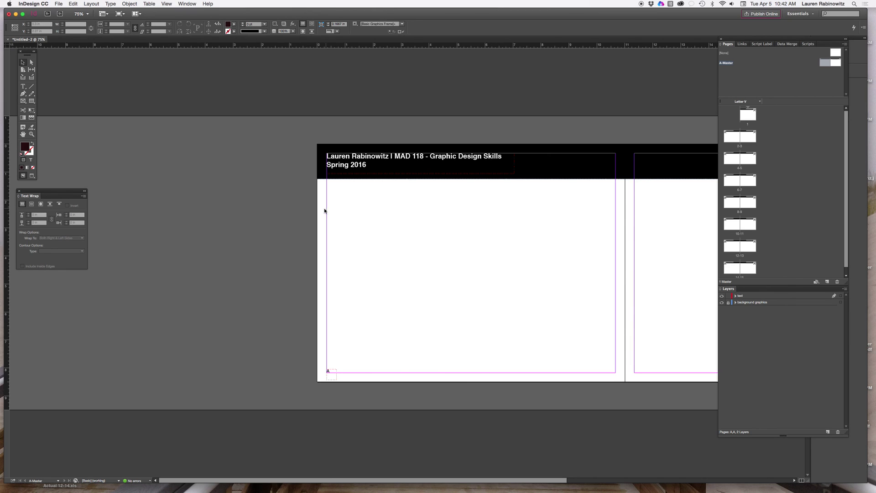
key("super+alt+shift+v")
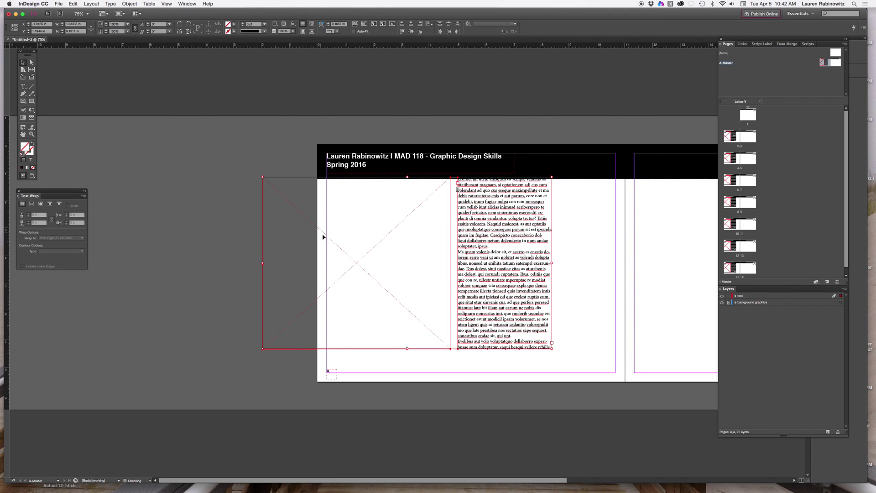
left_click_drag(362, 263, 426, 274)
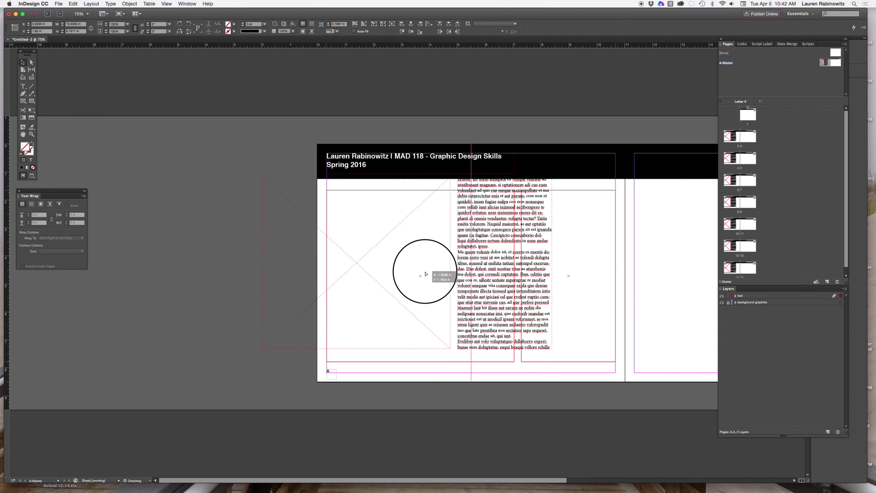
left_click_drag(426, 273, 424, 274)
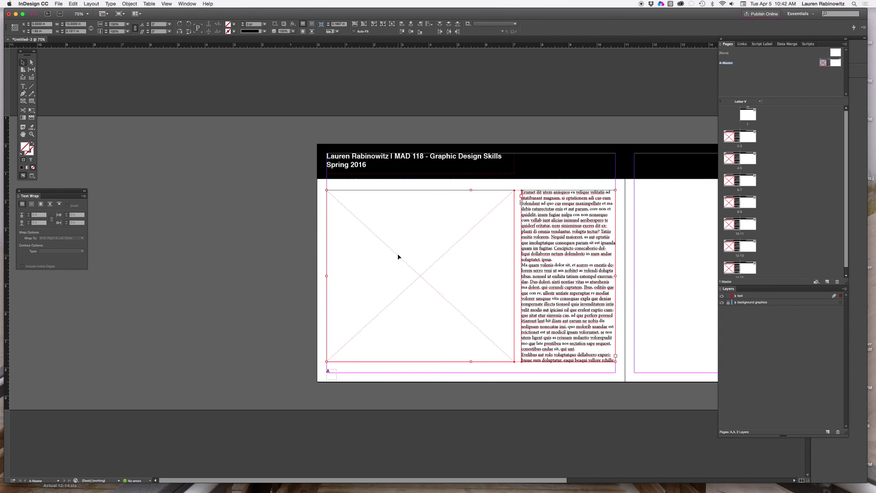
Add horizontal guides across the middle and near the bottom of the spread, then snap the frames to the lower guide
scroll(399, 256, "right", 5)
scroll(398, 256, "right", 4)
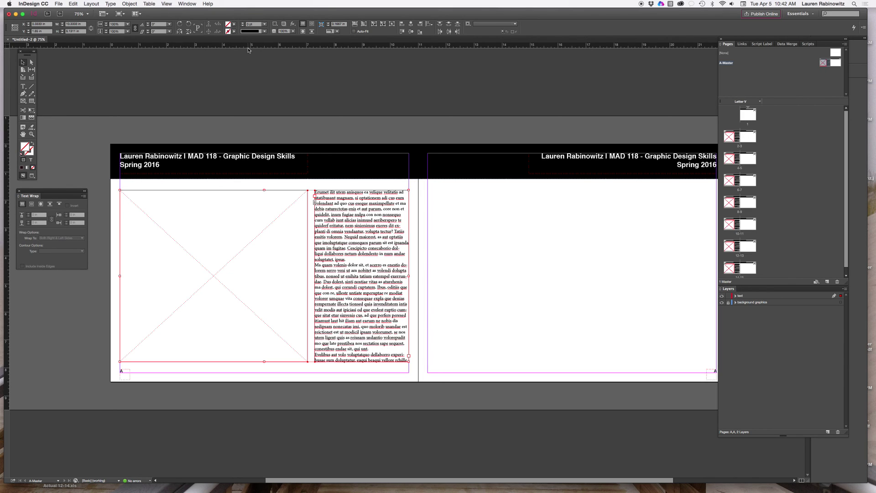
left_click_drag(250, 44, 255, 193)
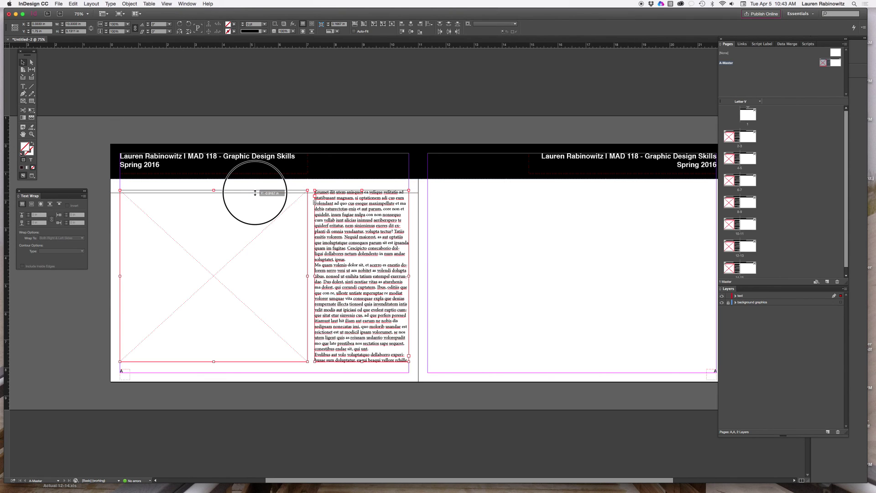
left_click_drag(255, 193, 255, 192)
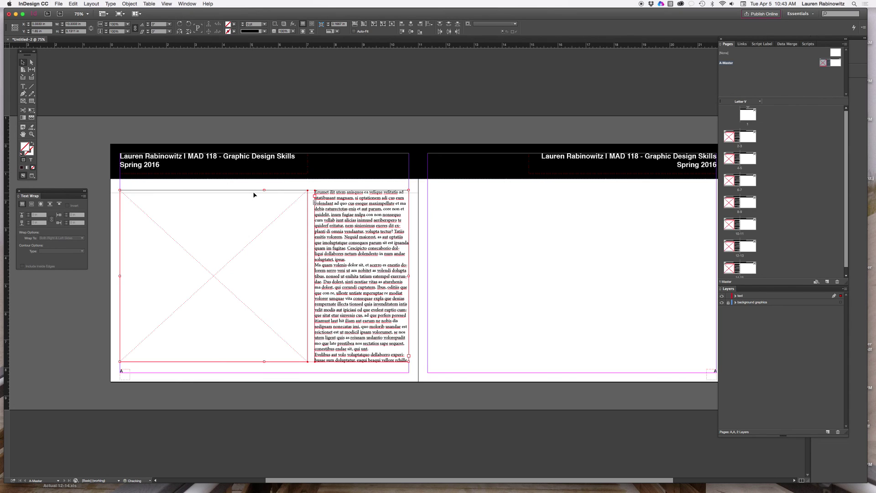
left_click_drag(491, 44, 482, 193)
left_click_drag(469, 45, 408, 364)
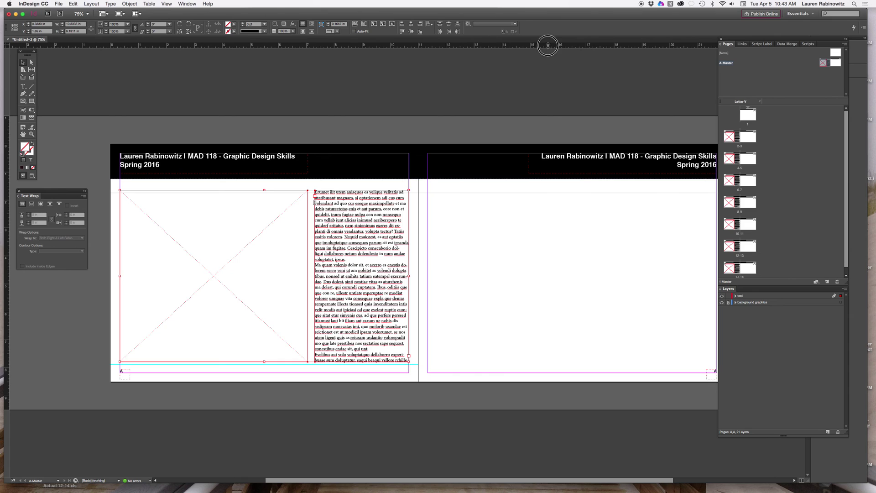
left_click_drag(548, 45, 541, 365)
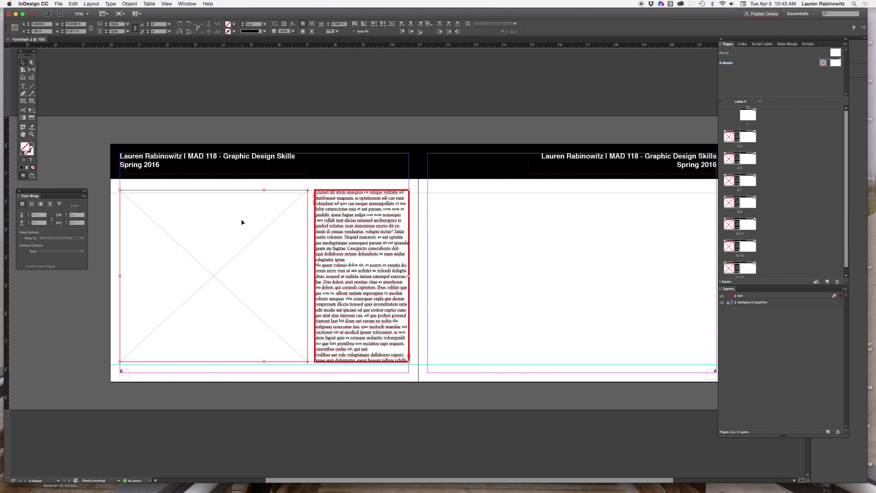
left_click_drag(242, 222, 255, 225)
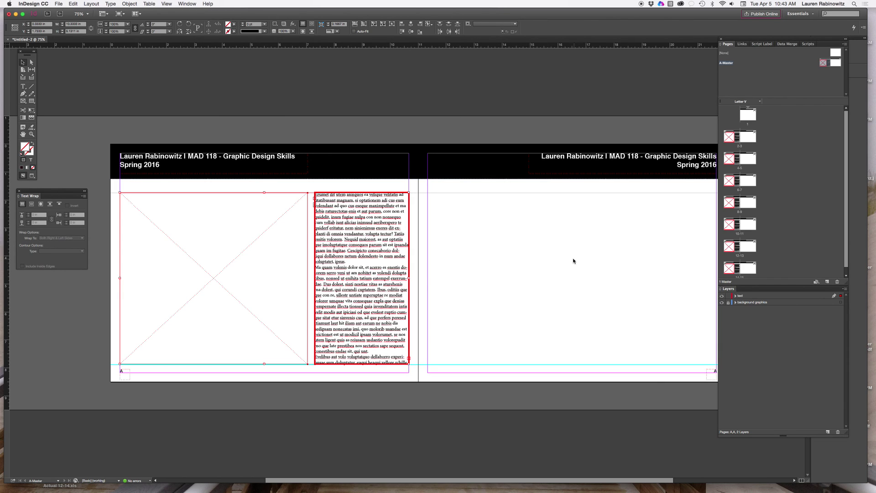
Option-drag copies of the text column to the right page's inner margin and the image frame to its outer side
scroll(573, 260, "right", 1)
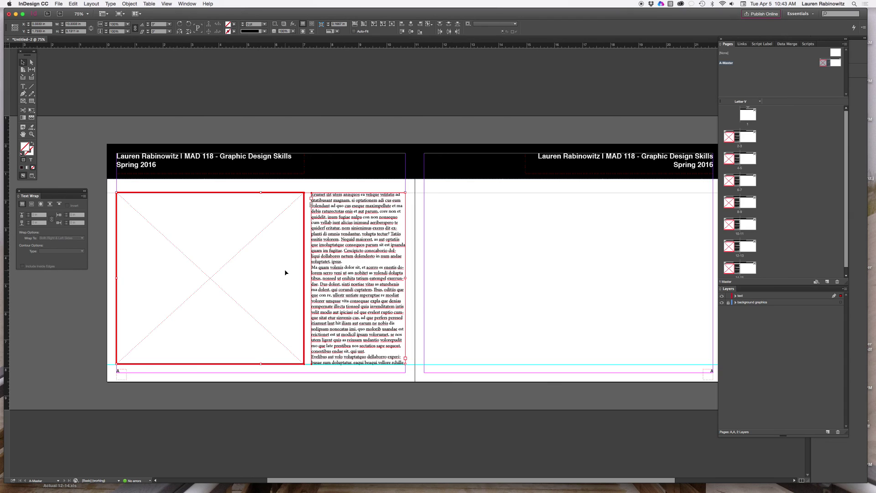
scroll(285, 273, "right", 2)
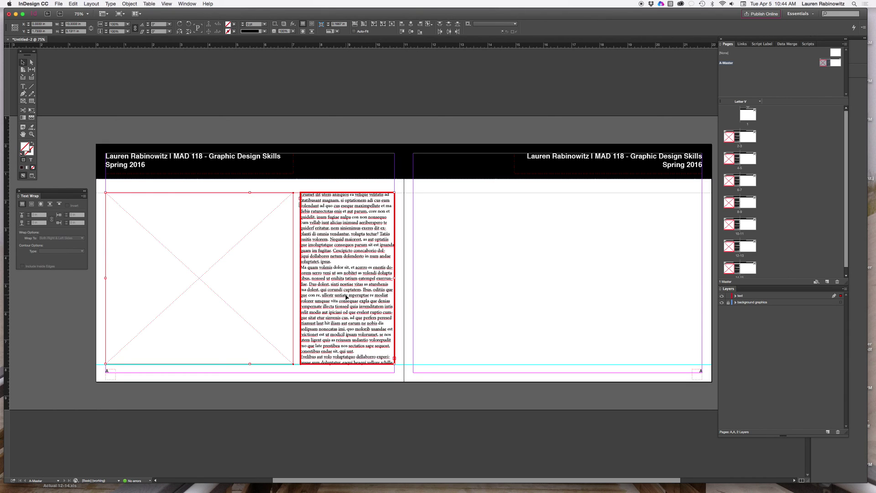
left_click_drag(343, 295, 365, 296)
left_click(433, 290)
left_click(357, 295)
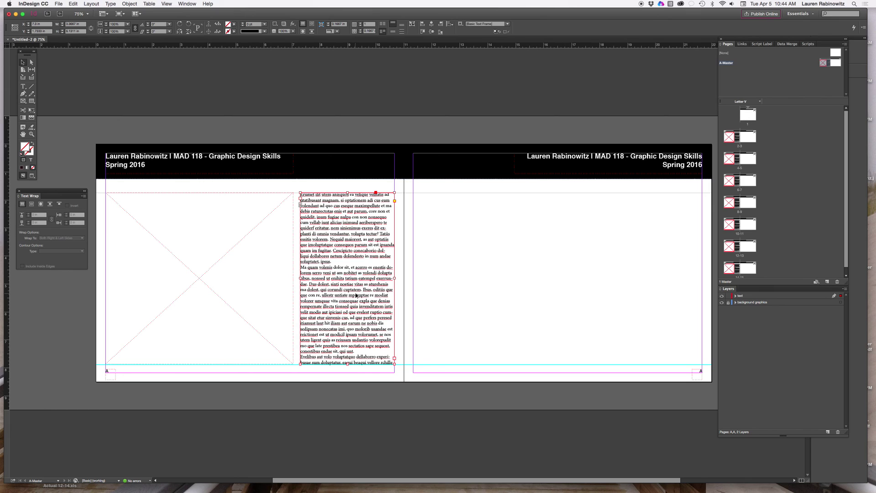
left_click_drag(356, 295, 461, 294)
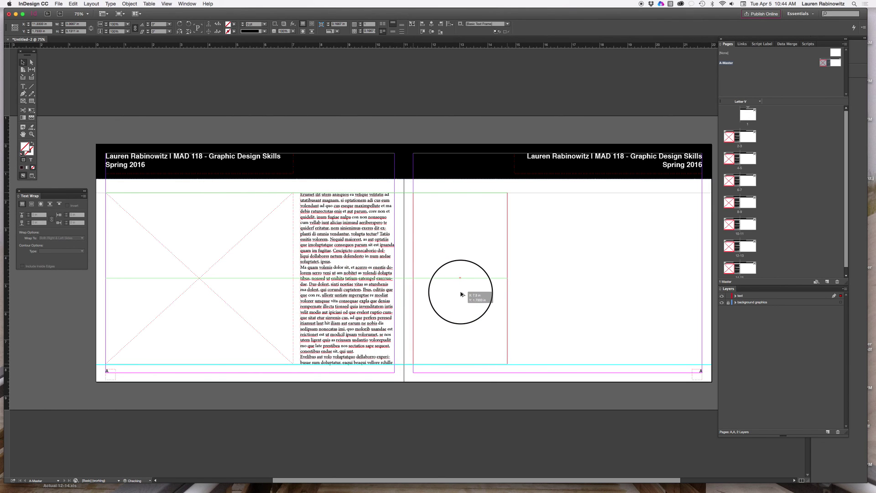
left_click_drag(461, 294, 462, 293)
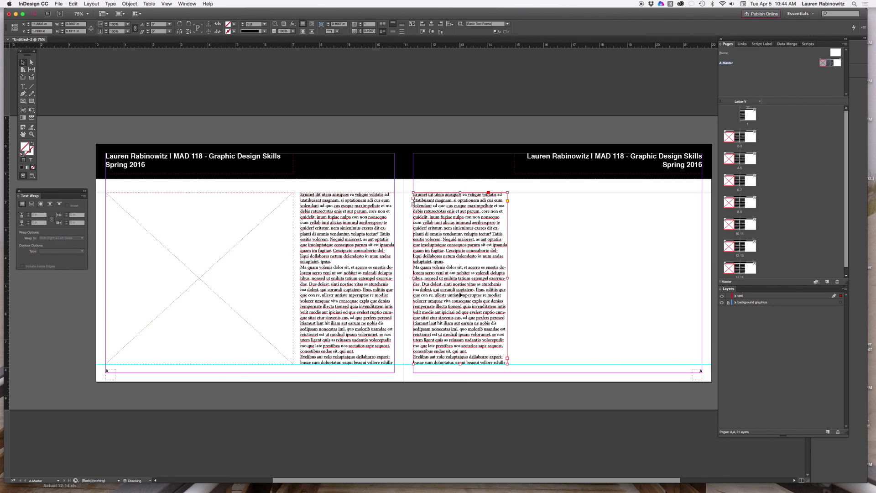
left_click(202, 314)
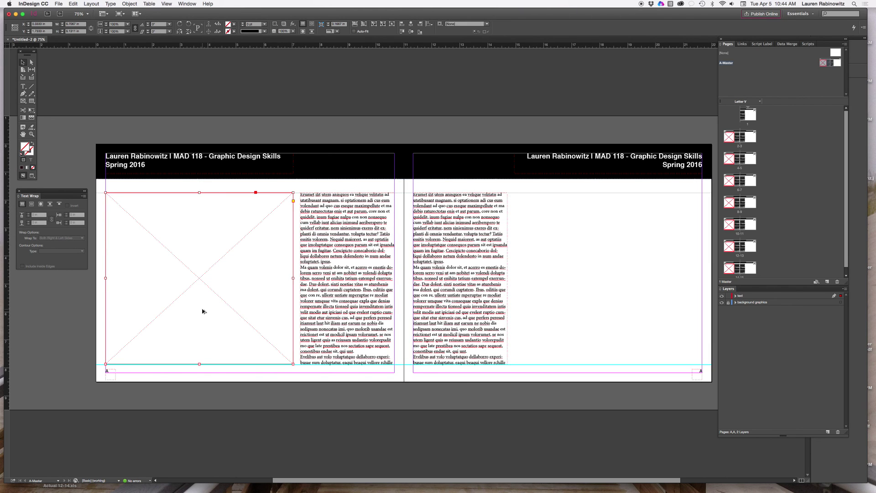
left_click_drag(199, 281, 609, 280)
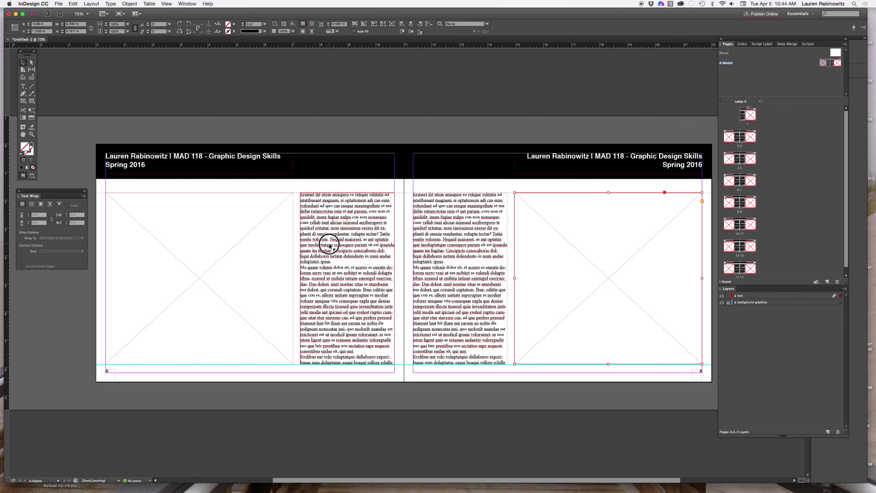
left_click(331, 270)
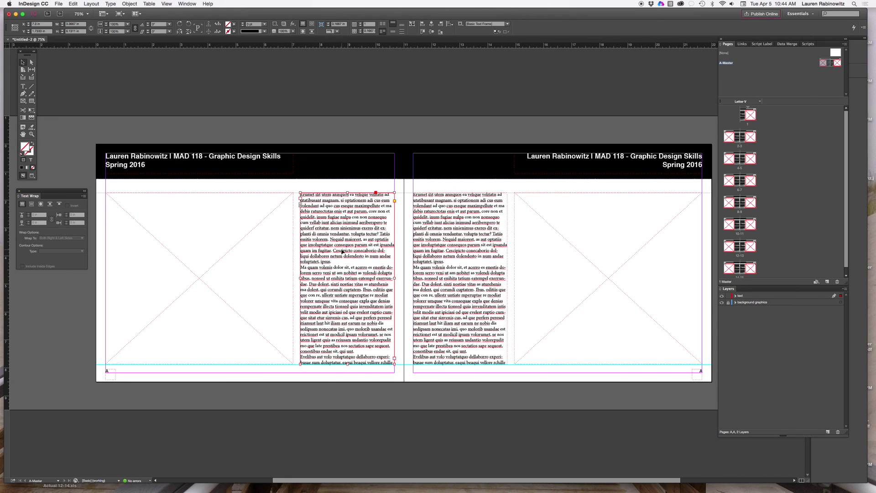
Set all text in the left page's column to Helvetica
double_click(343, 250)
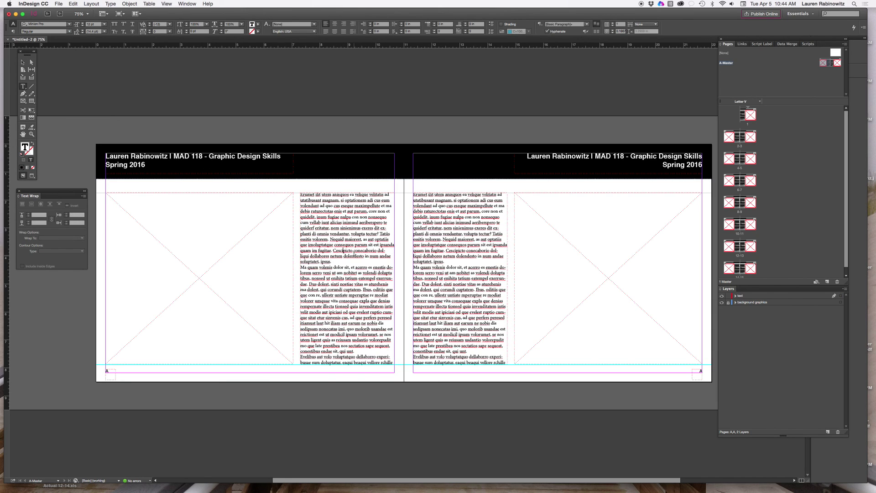
key("super+a")
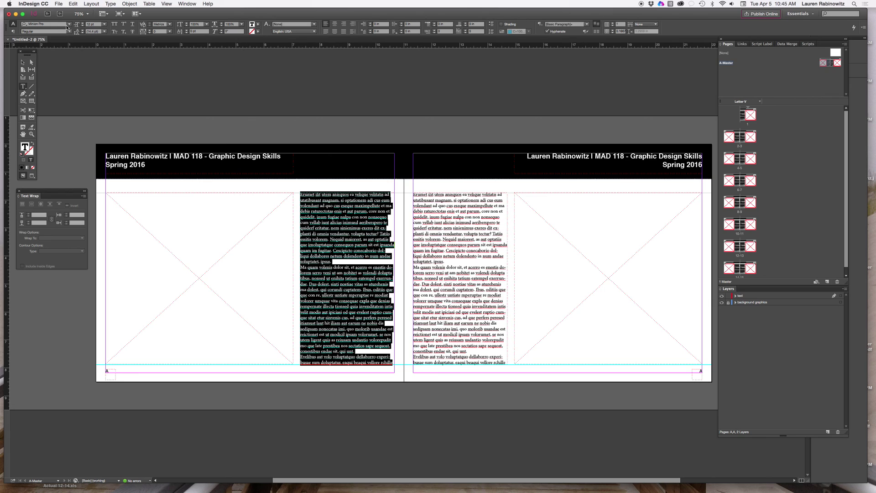
left_click(68, 25)
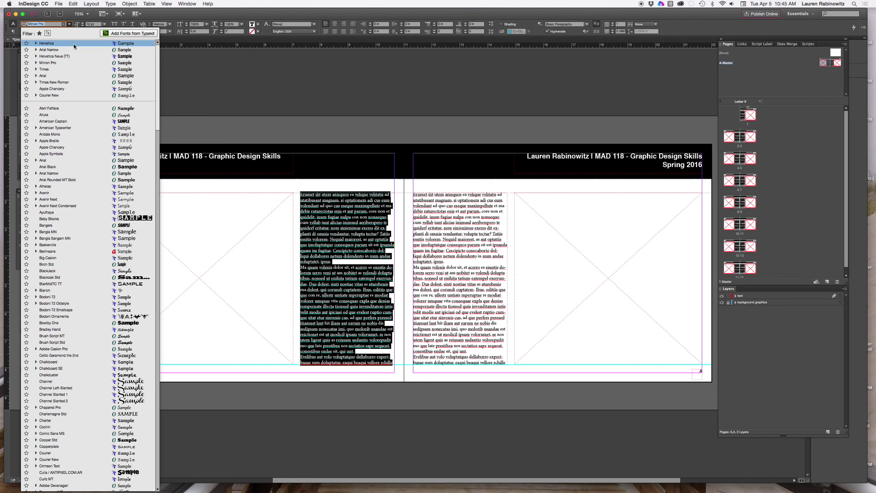
left_click(73, 43)
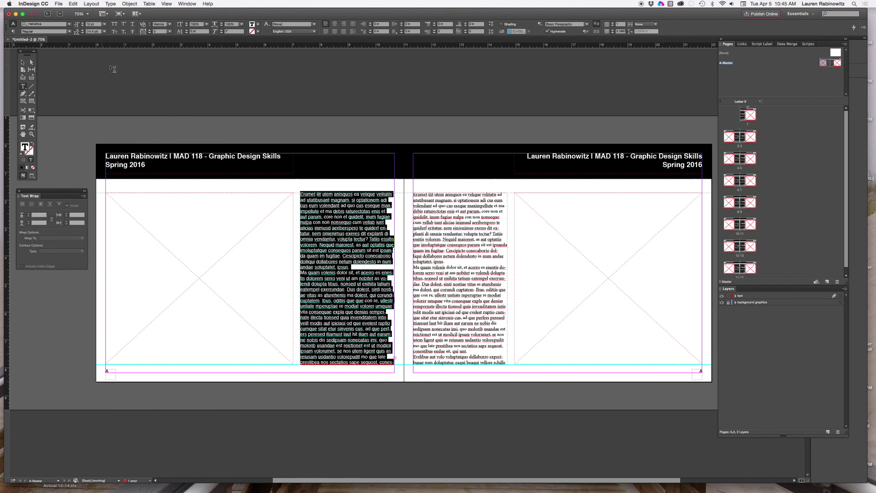
Set all text in the right page's column to Helvetica
double_click(432, 245)
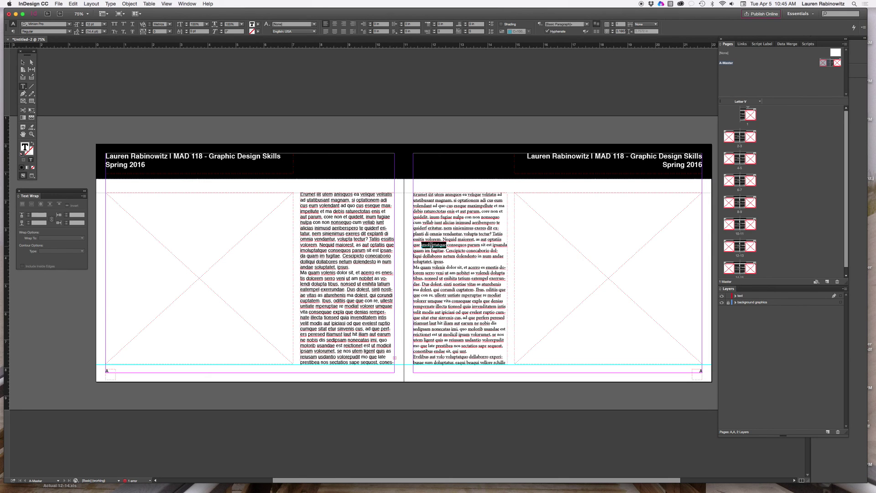
key("super+a")
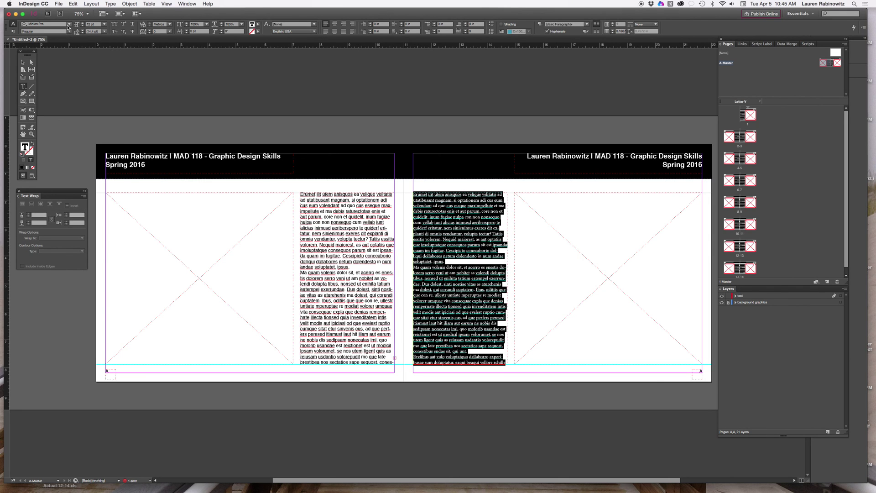
left_click(69, 24)
left_click(76, 43)
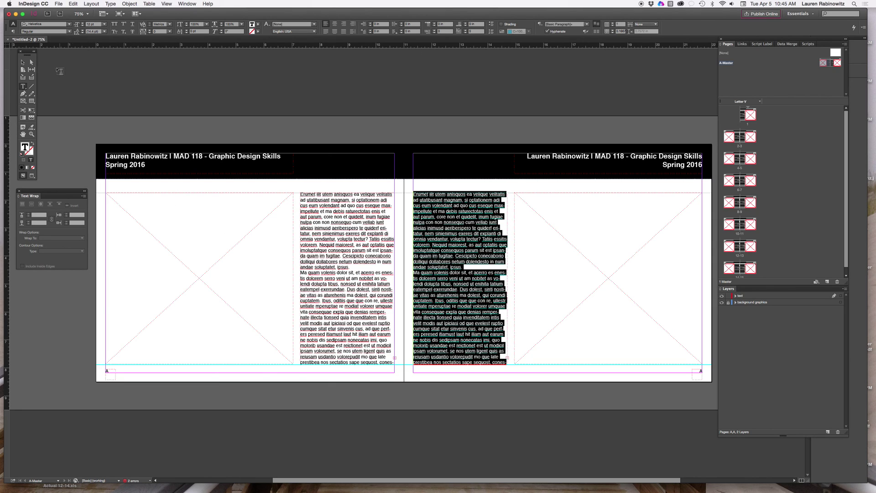
left_click(24, 62)
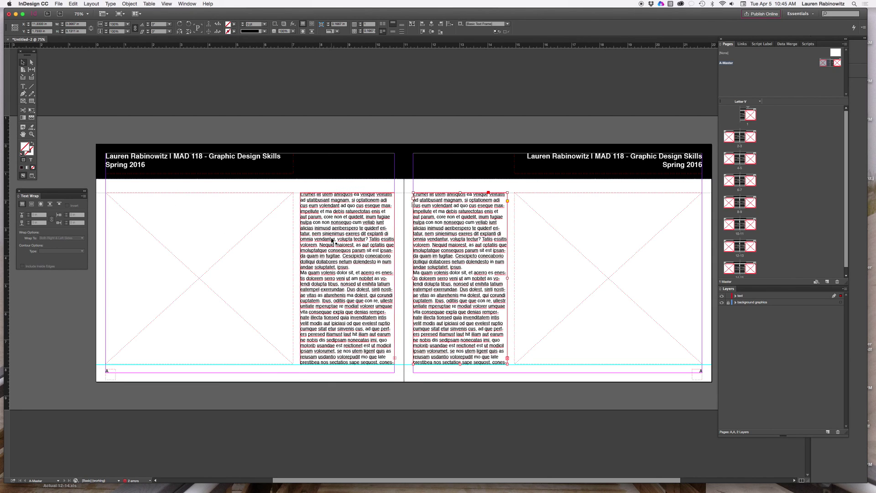